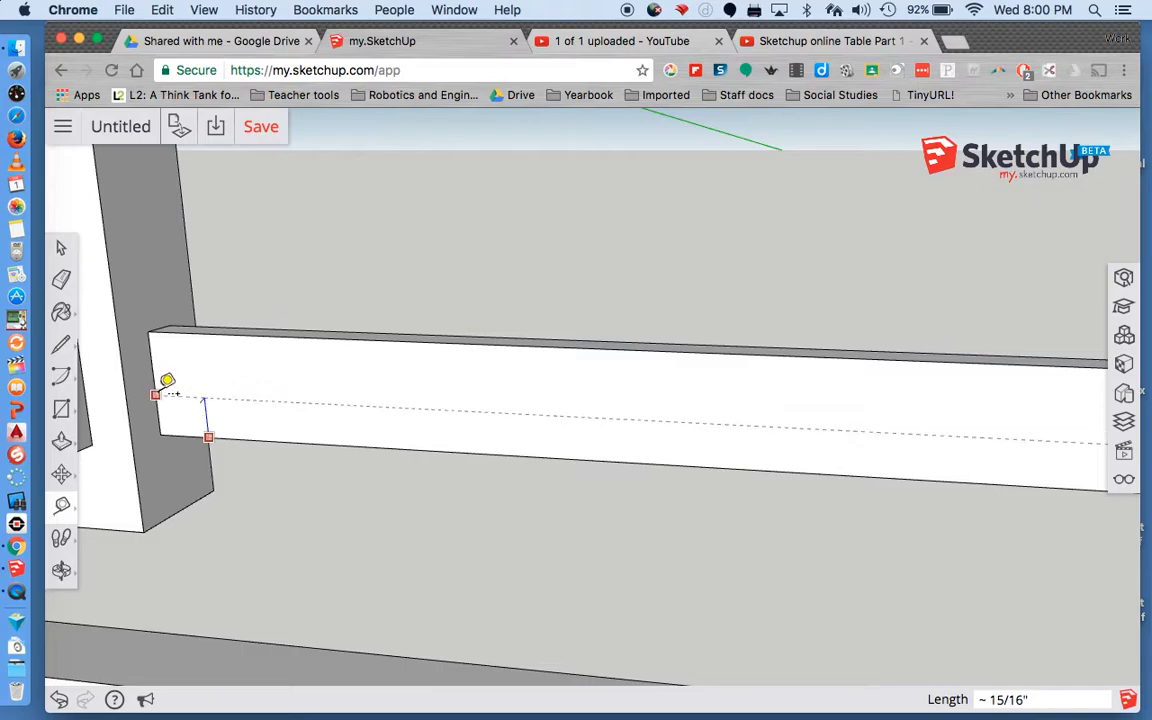
Step: Save the model to the Table folder of the SketchUp project, named with the owner's surname followed by "Table"
key(Escape)
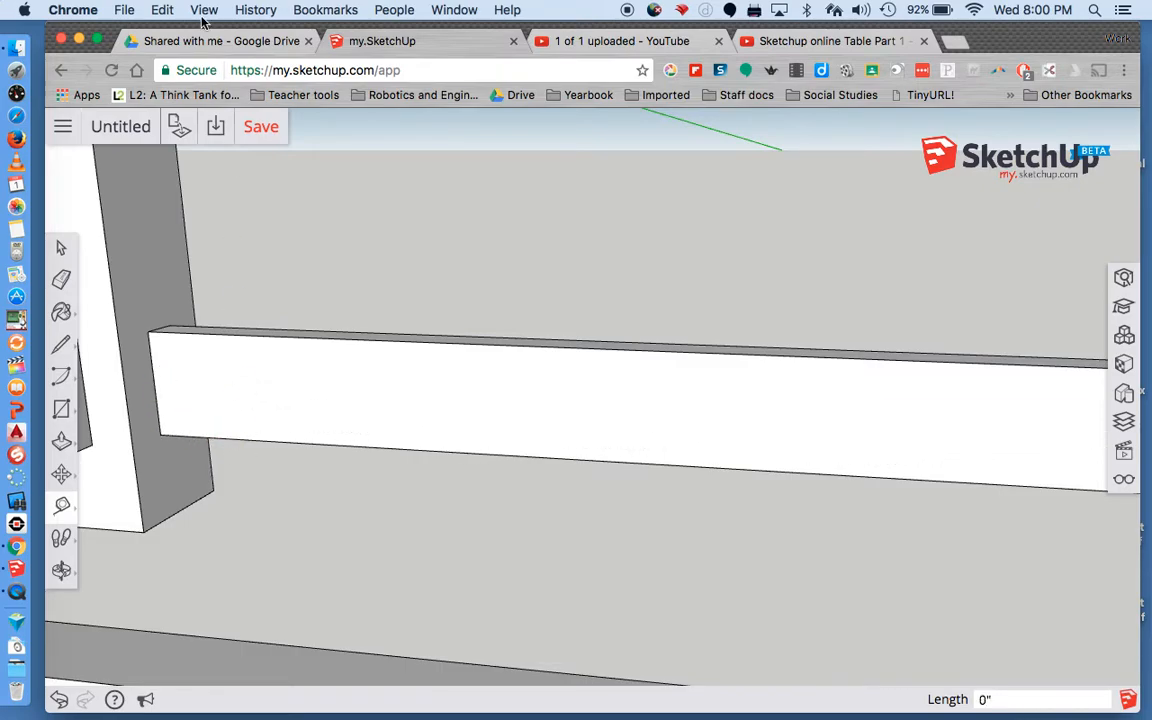
click(245, 122)
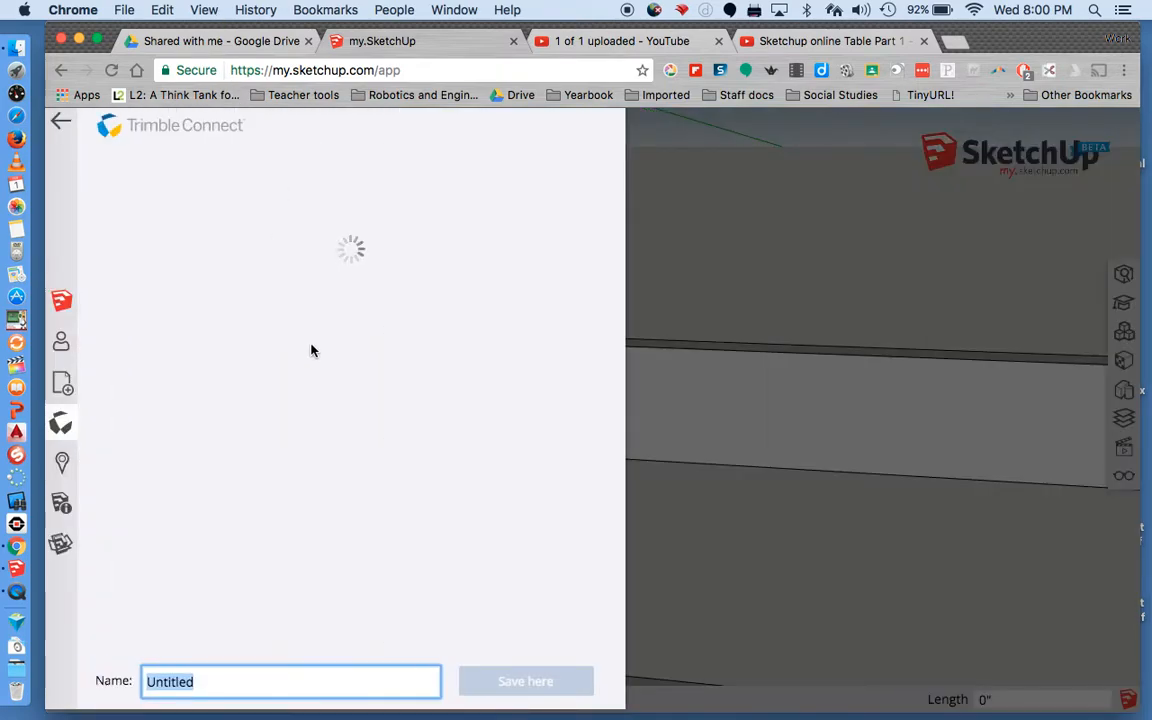
text(F)
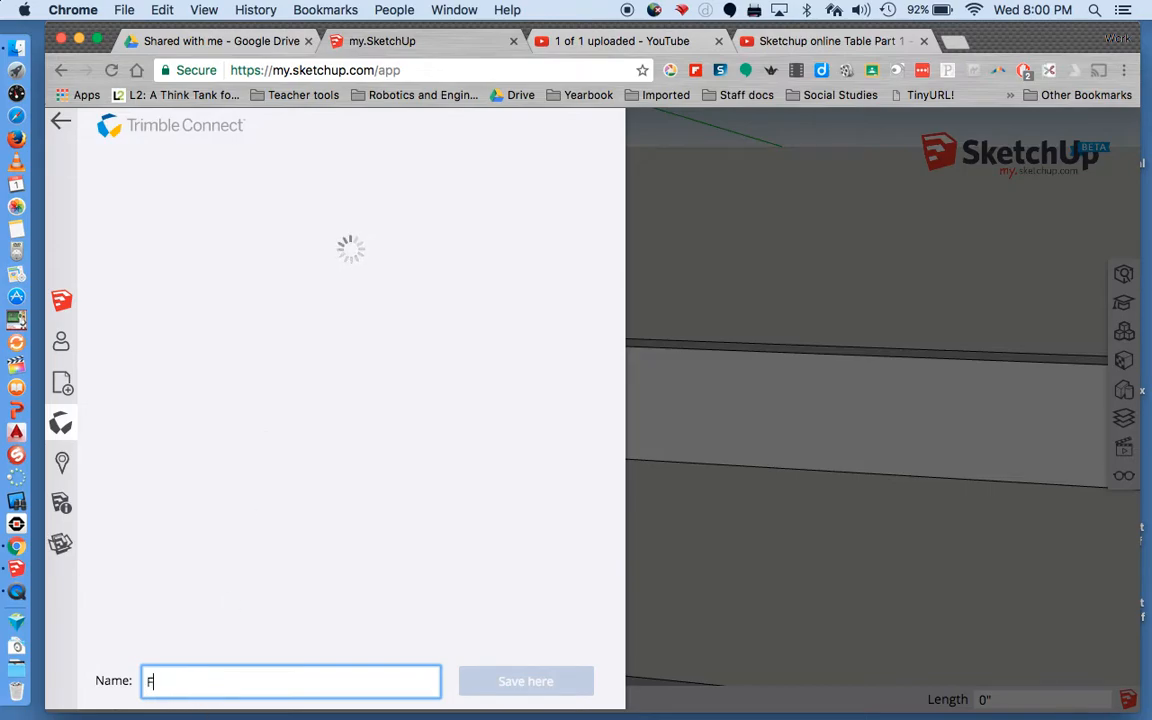
text(edermann Table)
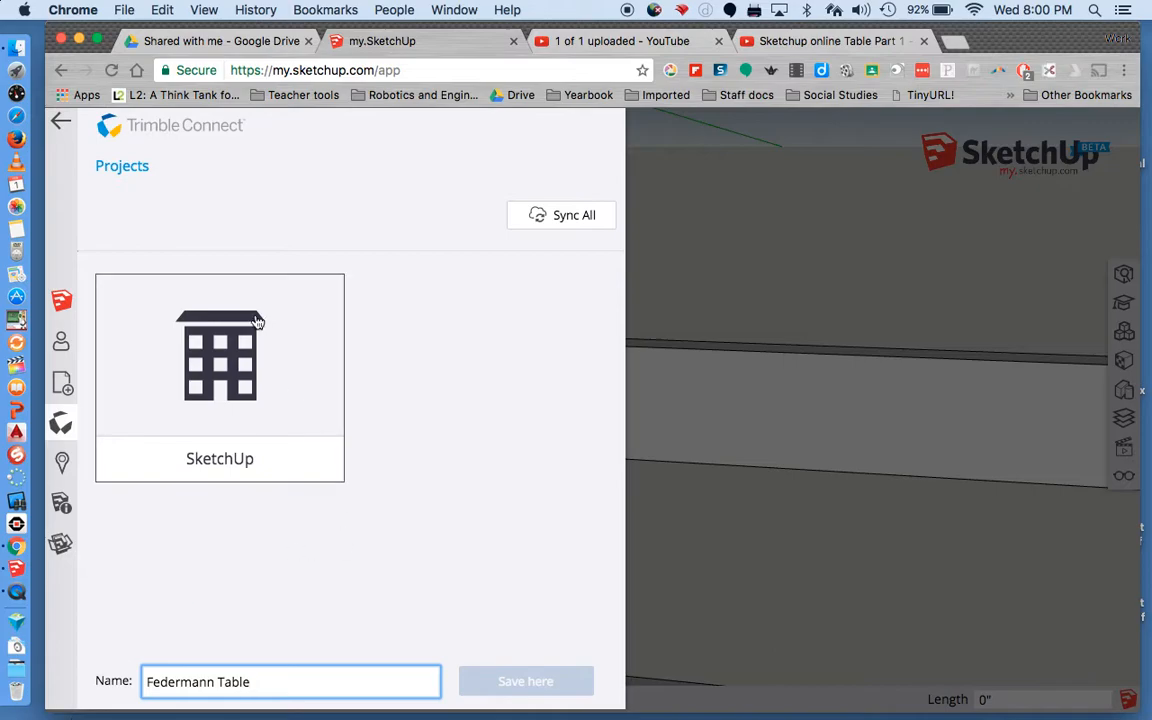
click(248, 414)
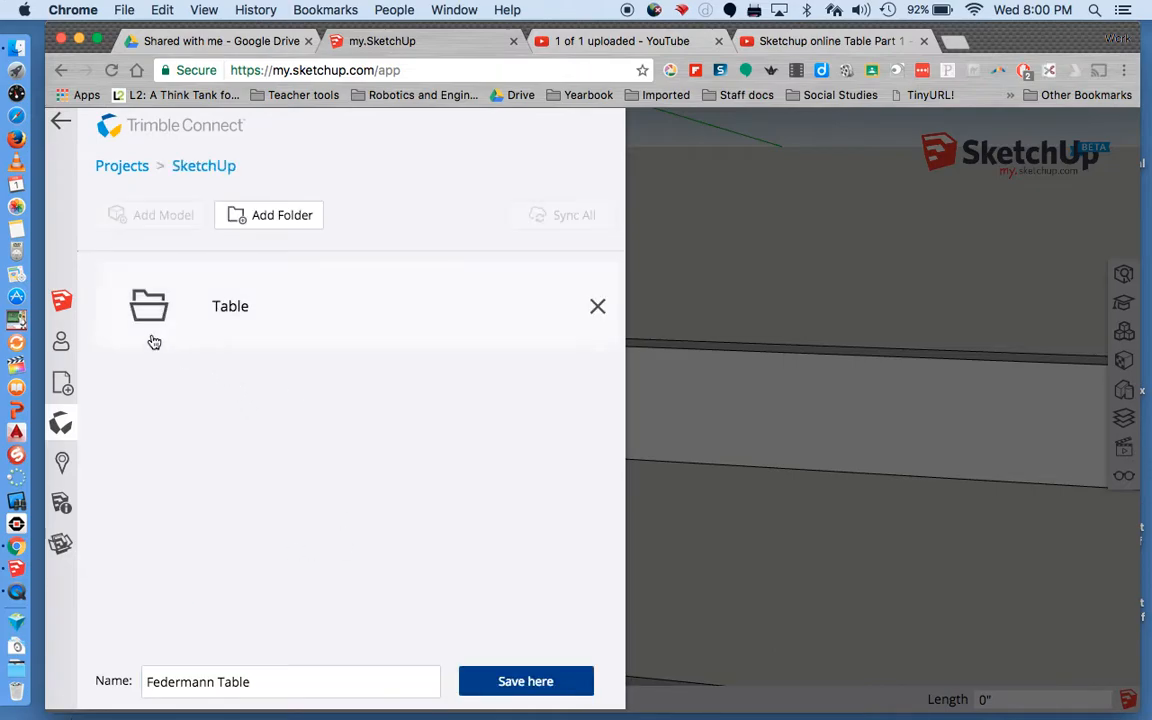
click(149, 305)
click(510, 683)
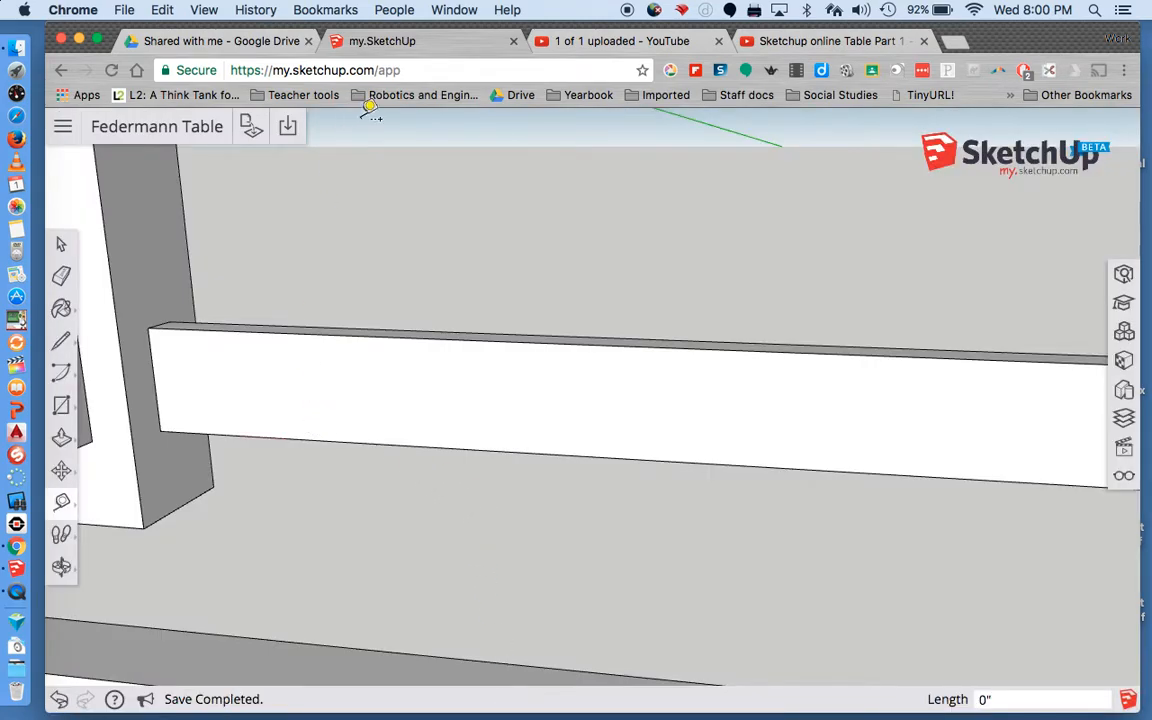
Step: Place a lengthwise guide along the middle of the back stretcher's front face and a vertical guide 1" from its left end
click(432, 72)
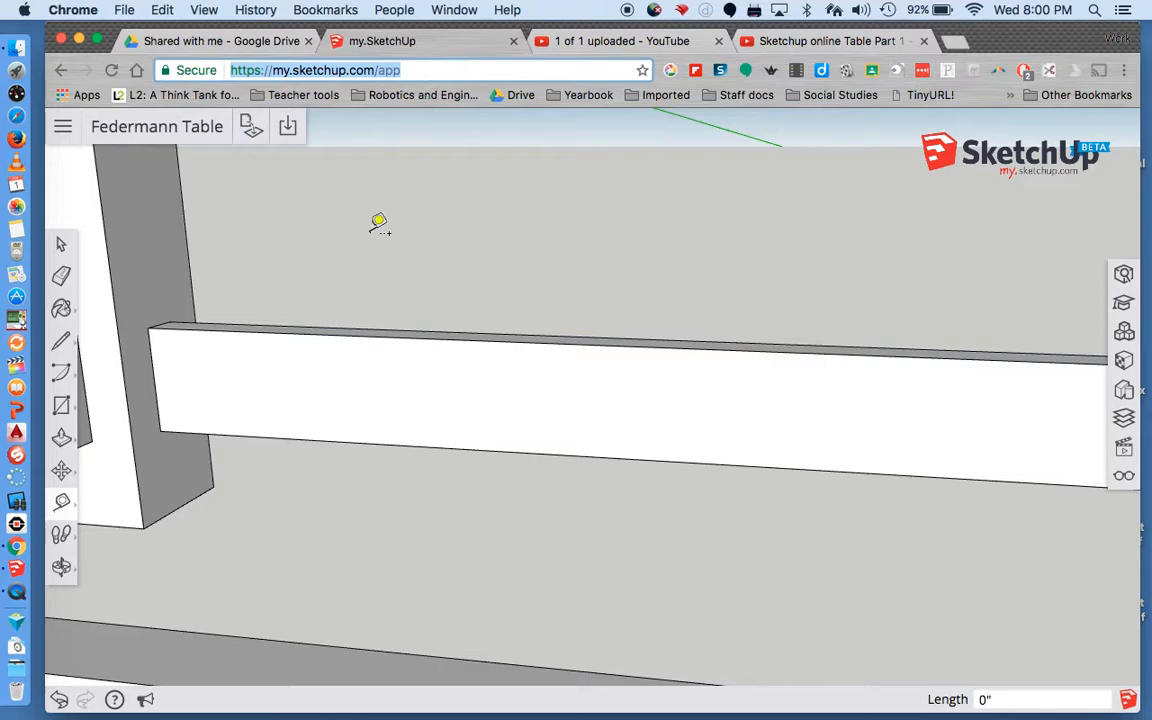
click(364, 443)
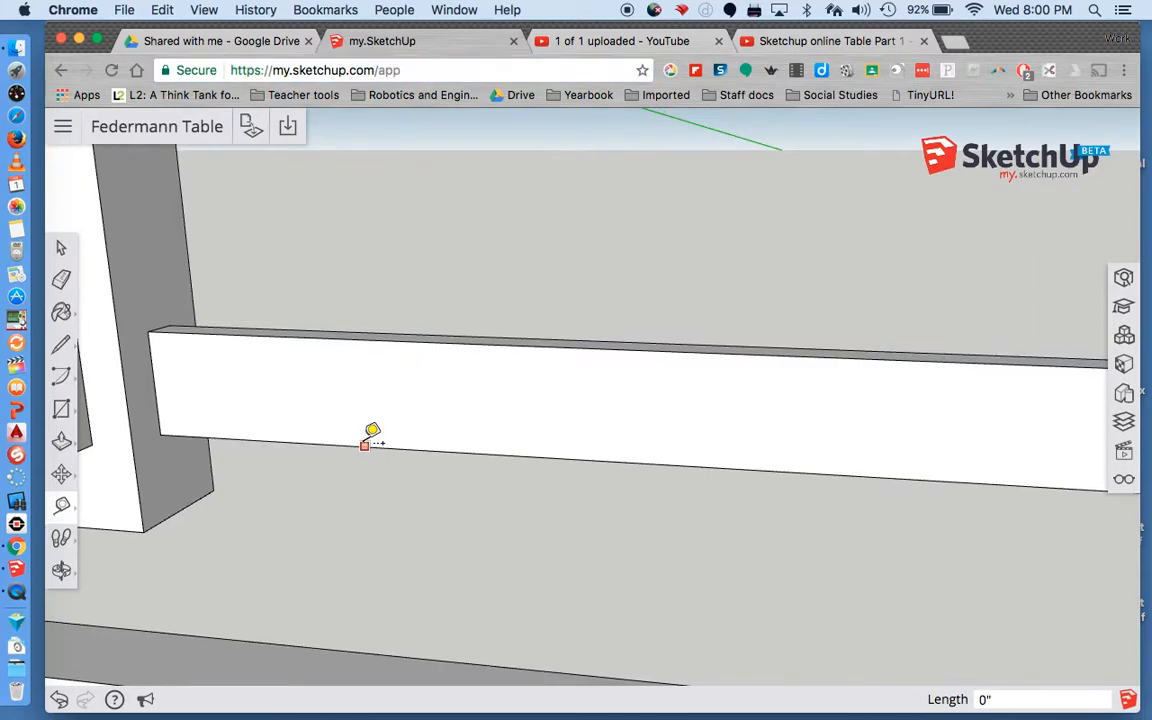
click(162, 380)
click(151, 364)
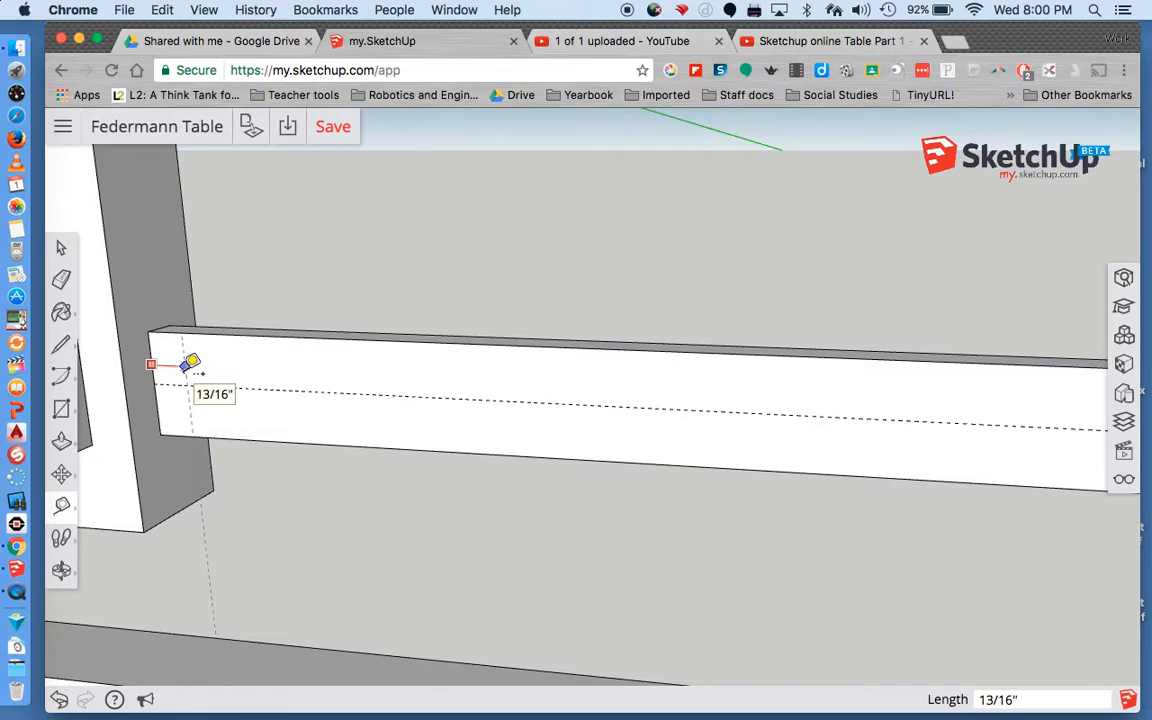
text(1)
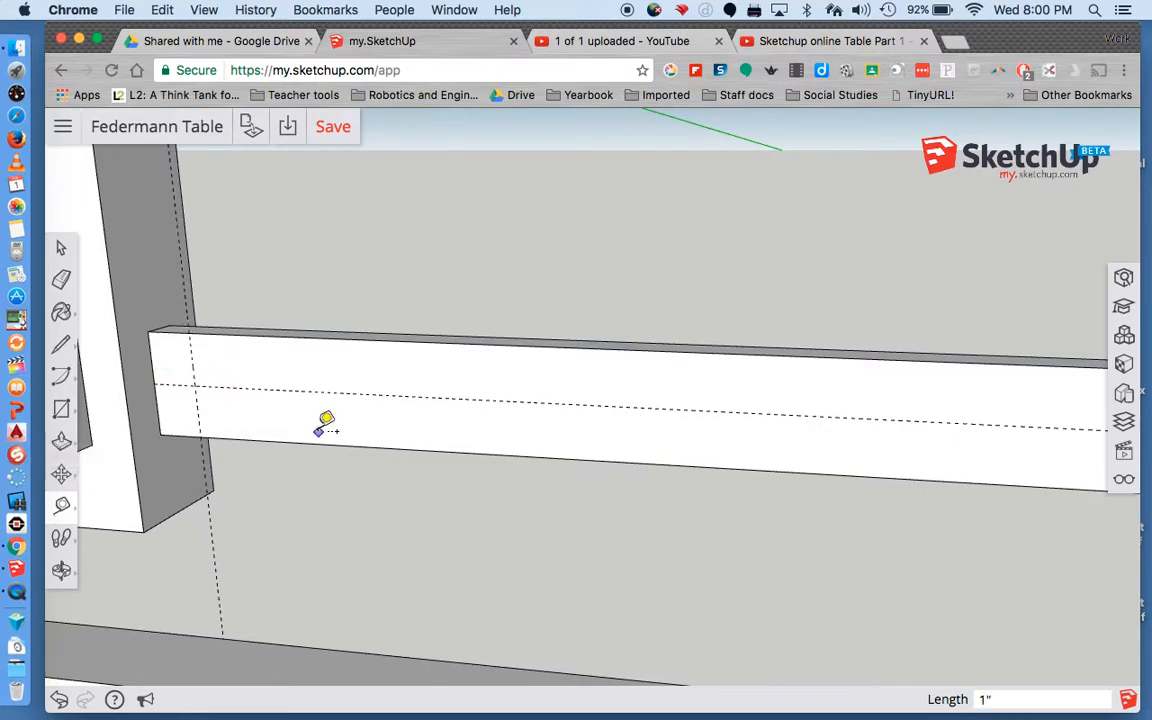
Step: Place a vertical guide 1" in from the right end of the back stretcher
scroll(213, 380, up, 6)
scroll(213, 380, down, 10)
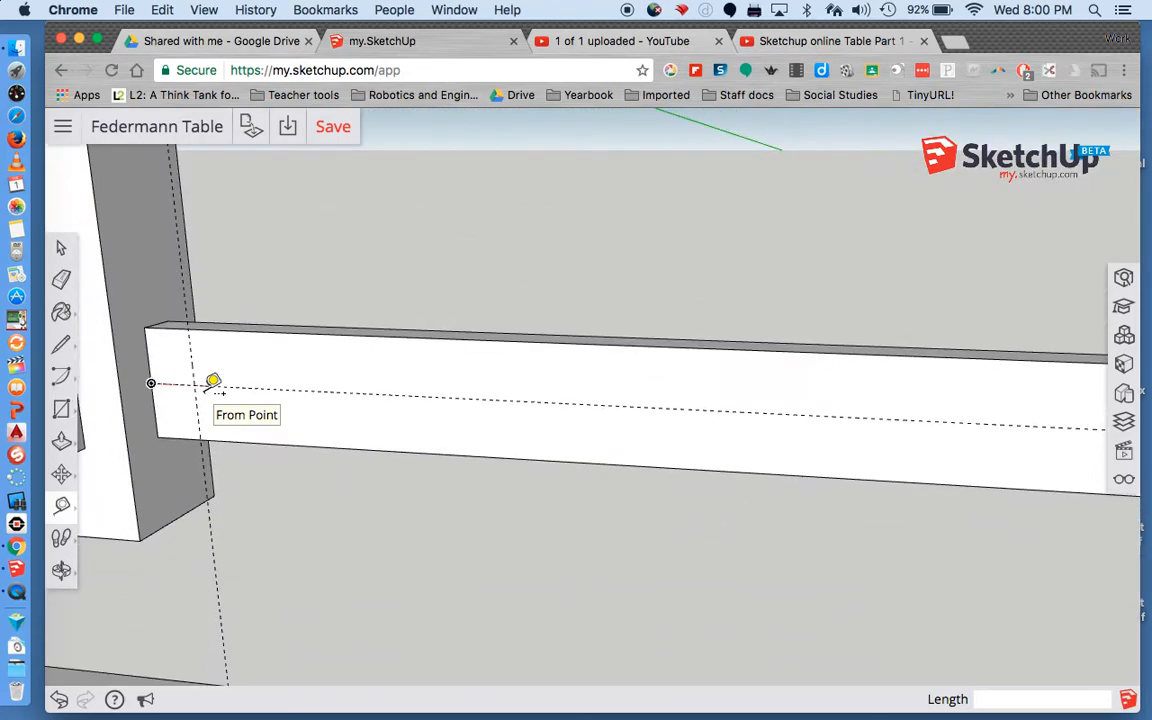
key(o)
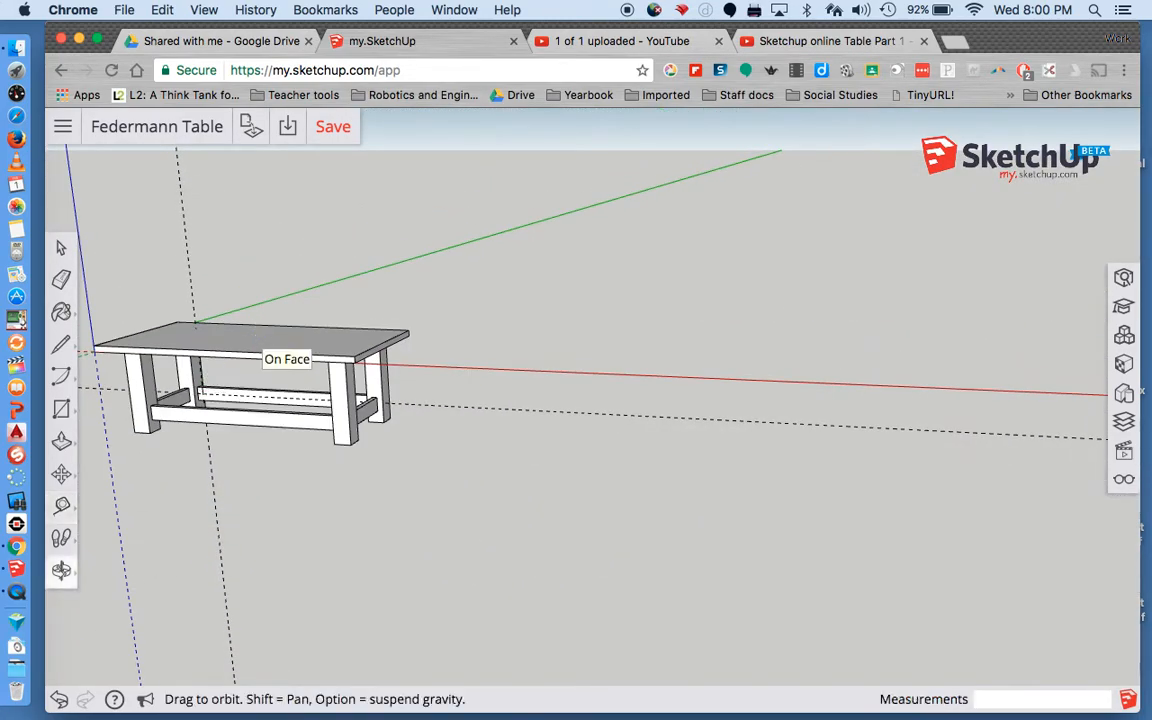
drag(221, 432, 442, 452)
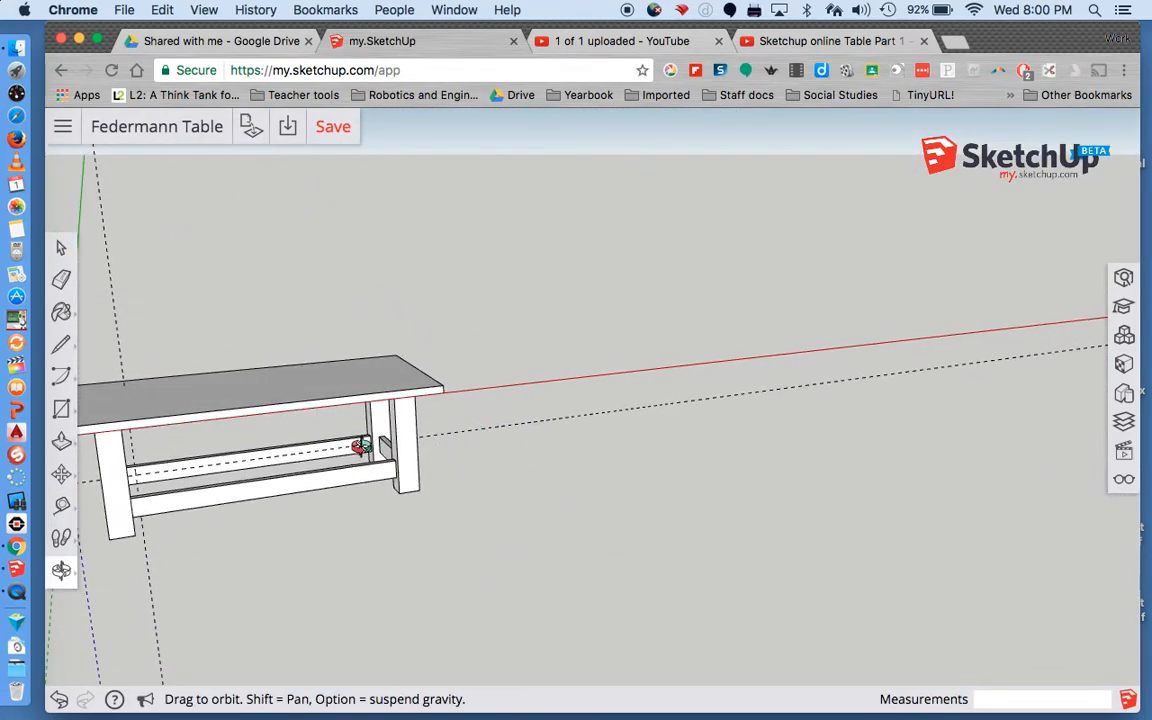
scroll(362, 445, up, 6)
key(t)
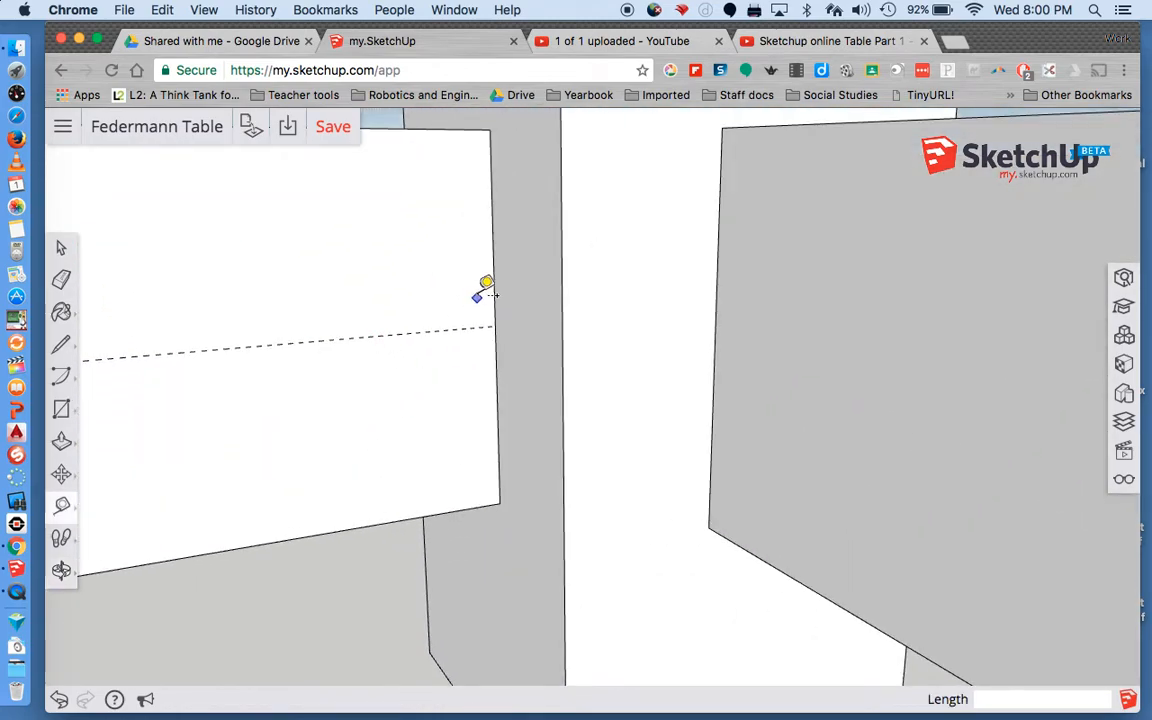
click(494, 282)
text(1)
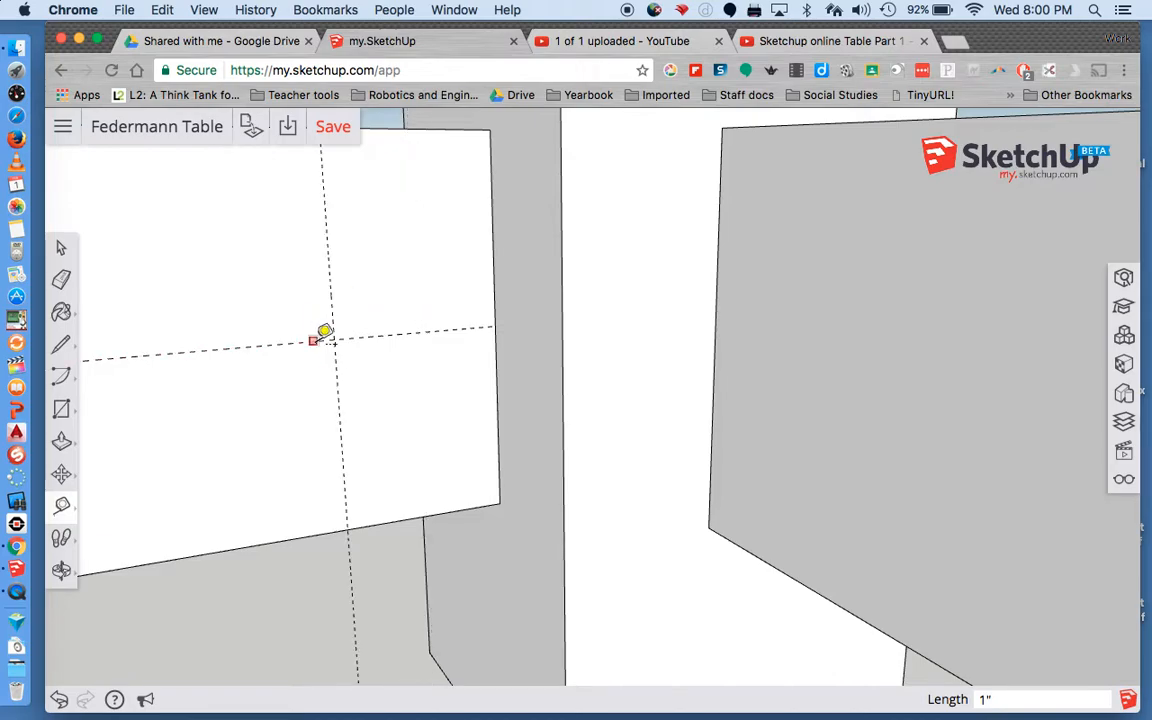
Step: Draw a 50 mm by 15 mm rectangle on the back stretcher, starting from the guide intersection near its left end
scroll(320, 348, down, 5)
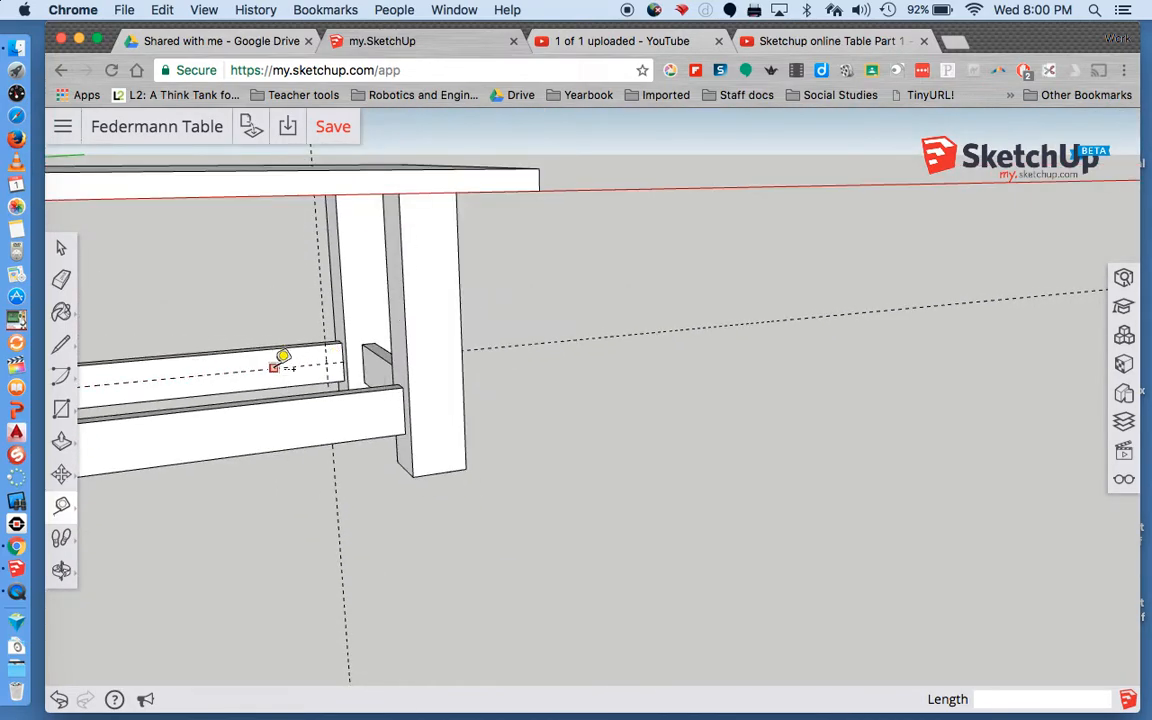
key(o)
drag(314, 386, 504, 378)
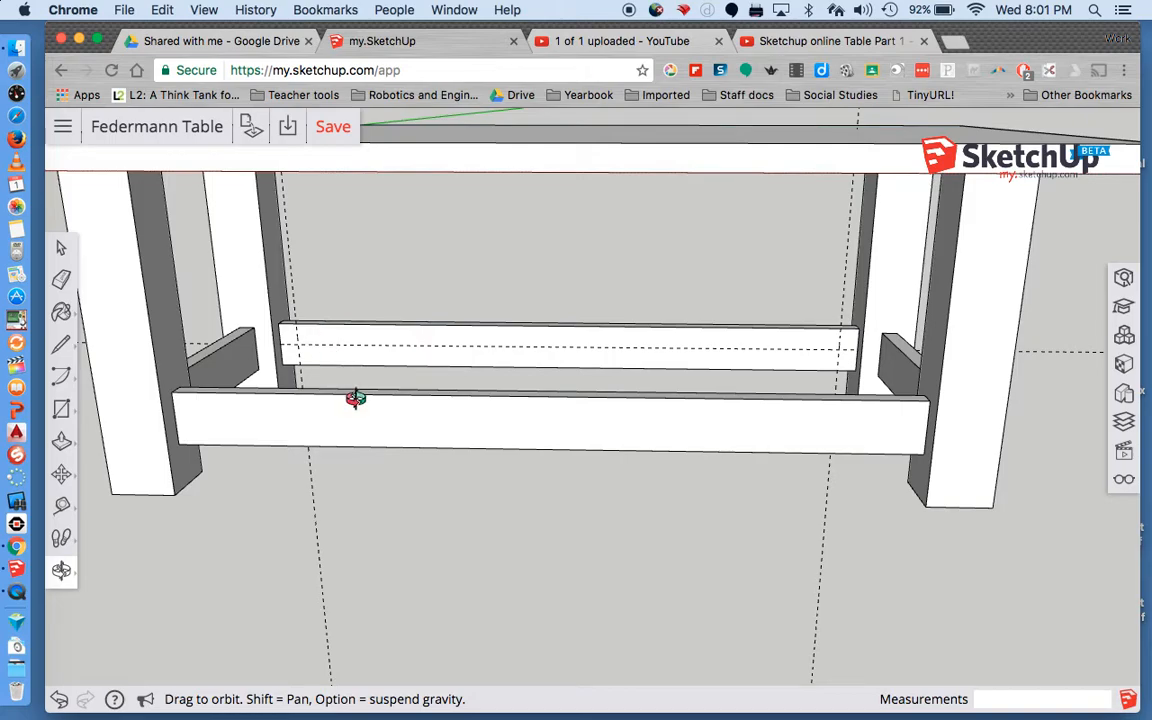
key(r)
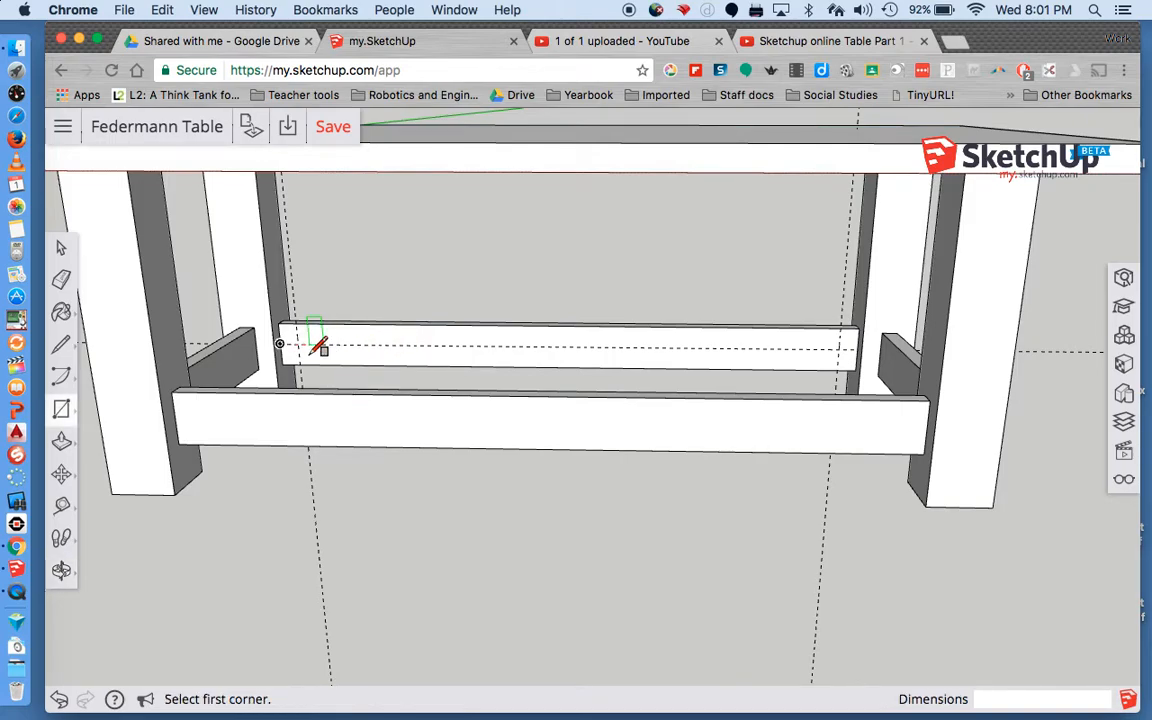
scroll(316, 336, down, 5)
scroll(318, 333, up, 8)
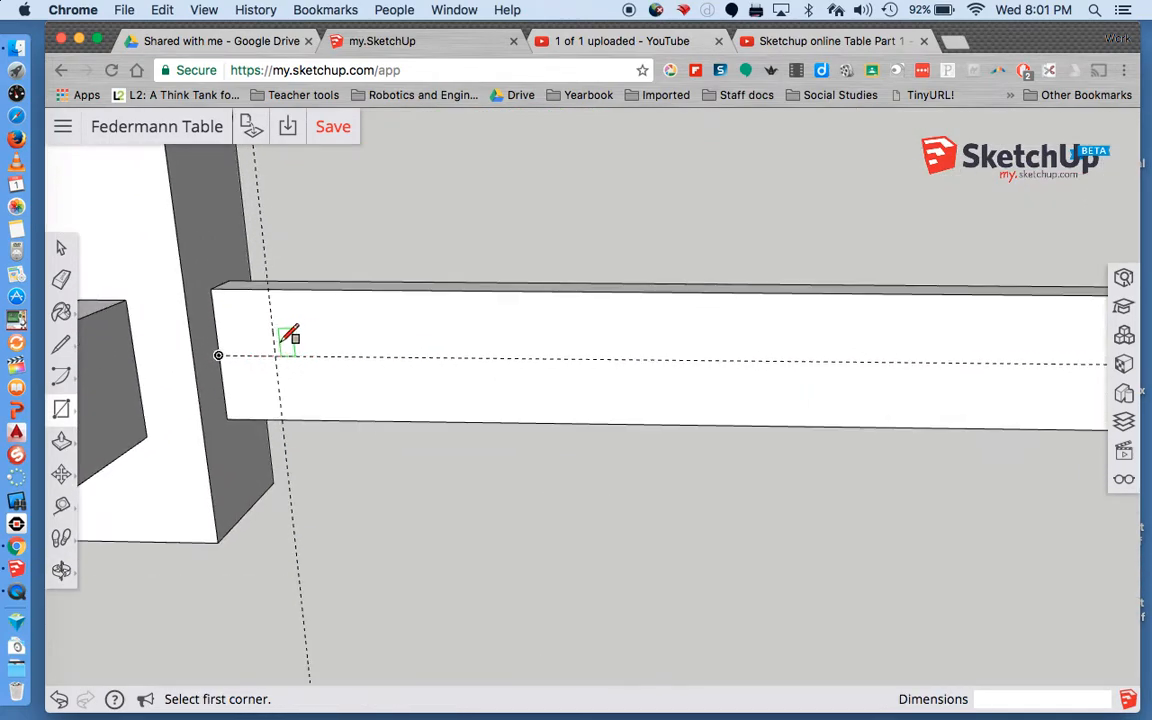
click(275, 355)
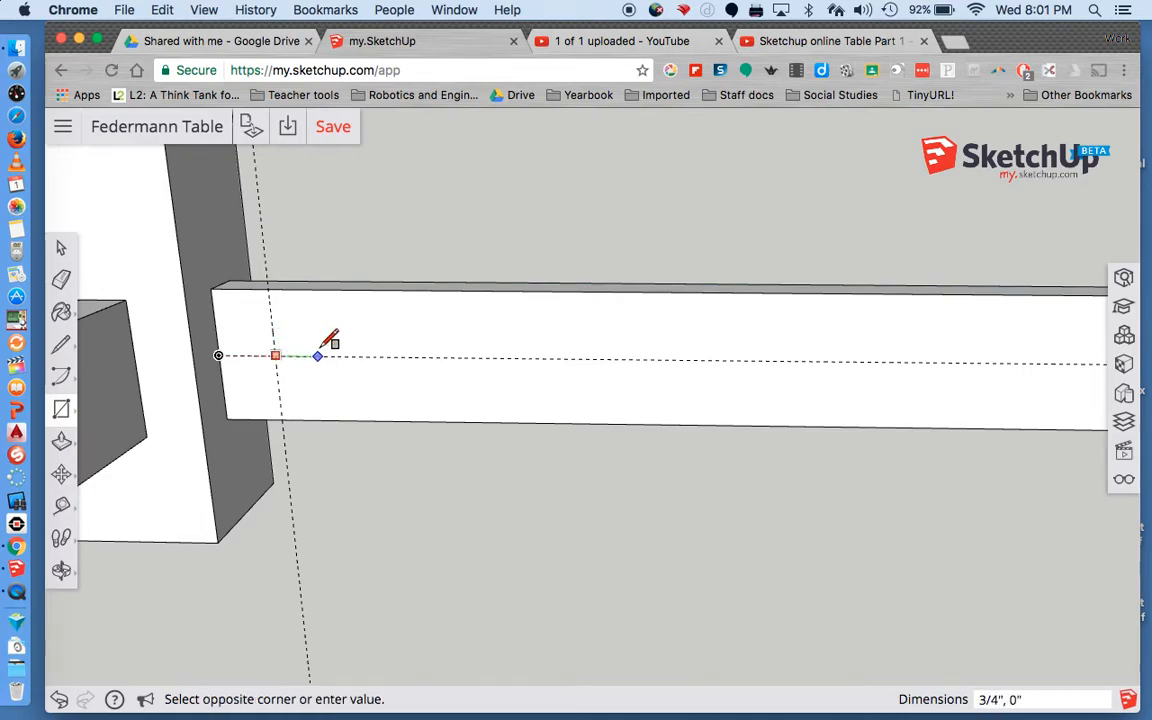
click(369, 326)
text(15)
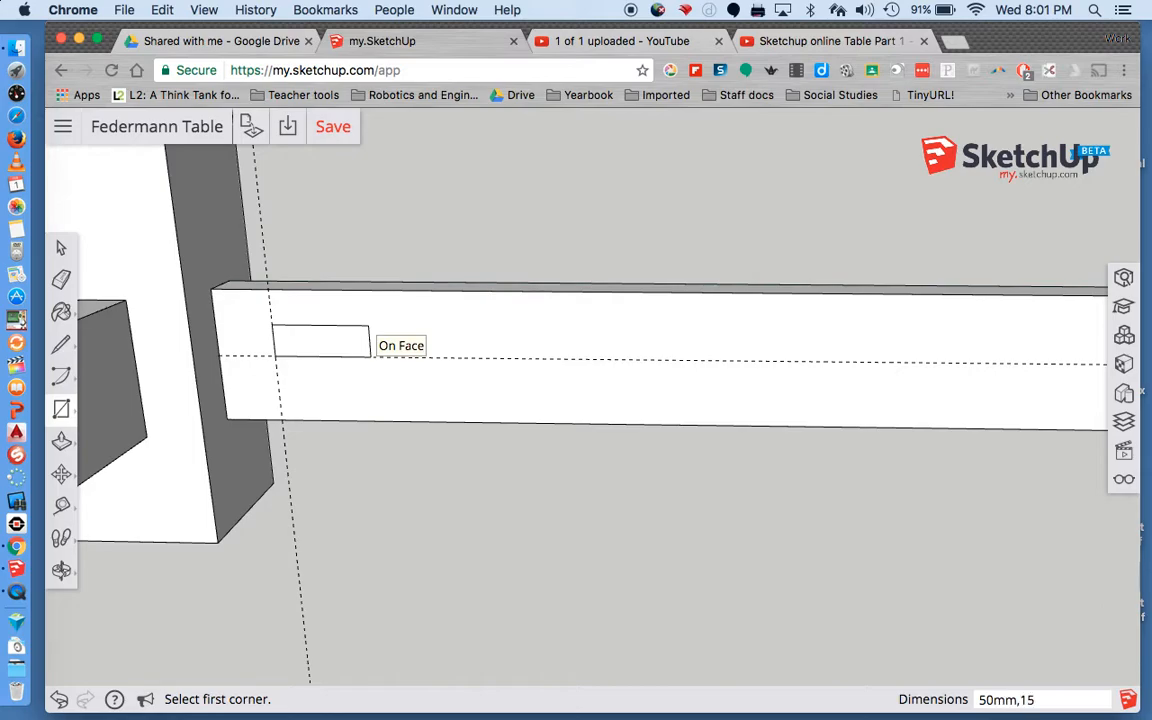
key(Return)
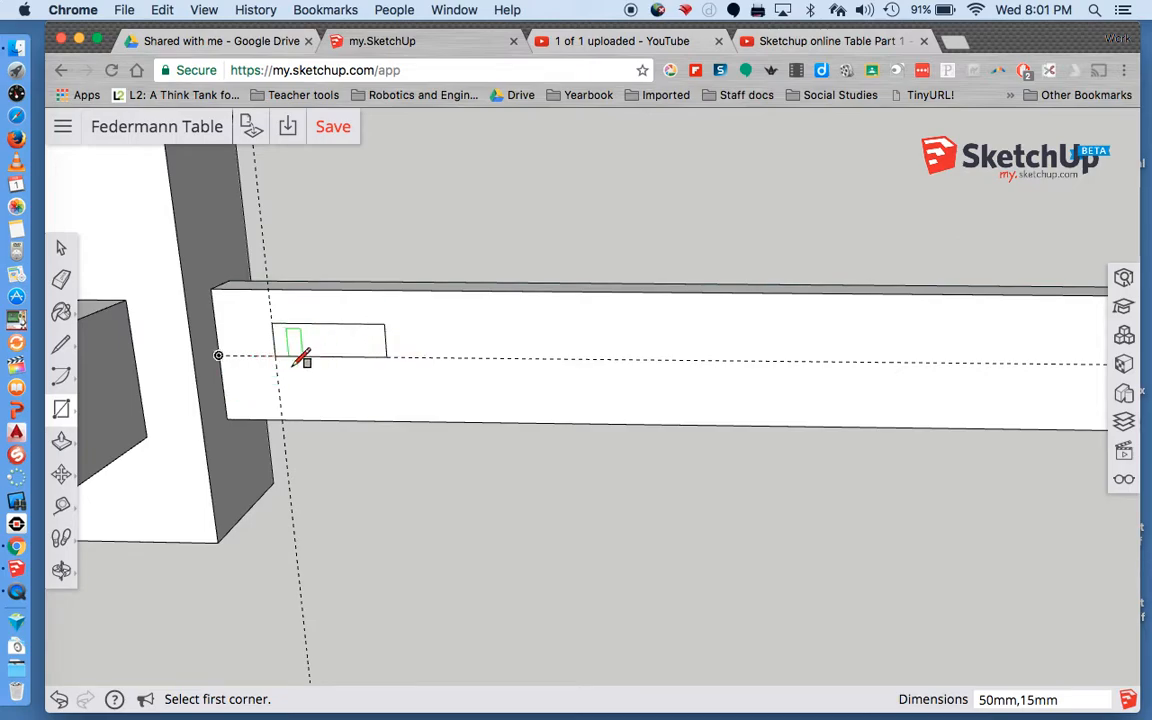
Step: Make the small rectangle's face and edges into a component named "shelf"
key(space)
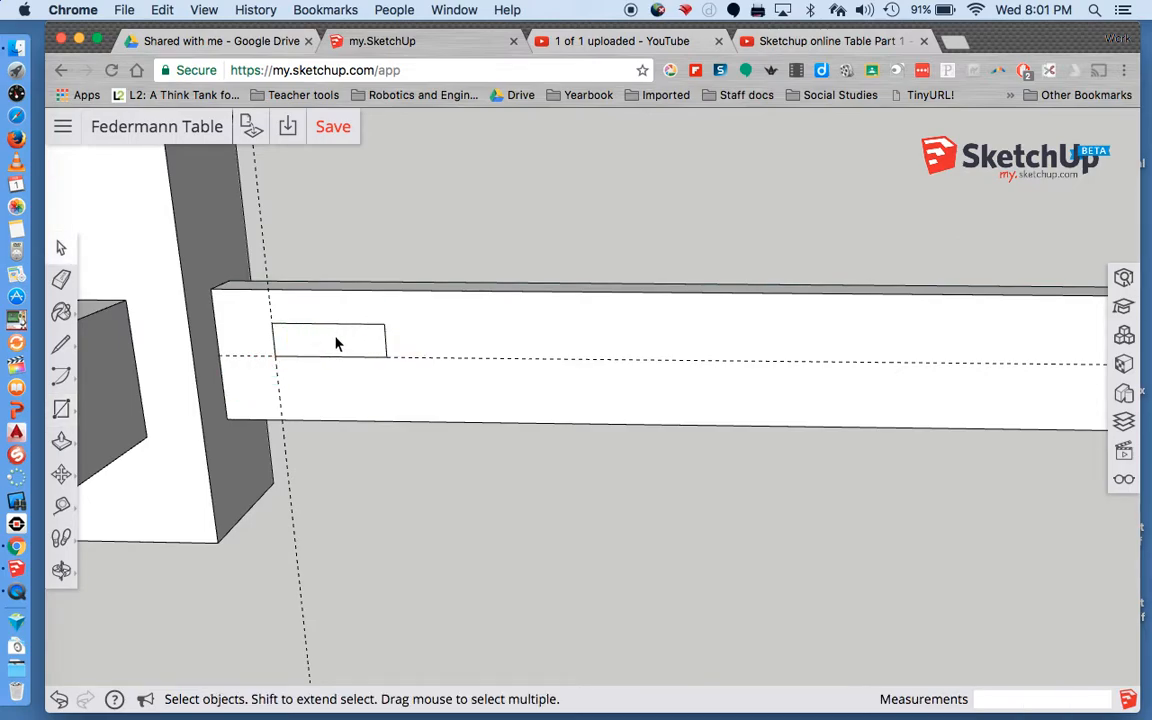
click(336, 343)
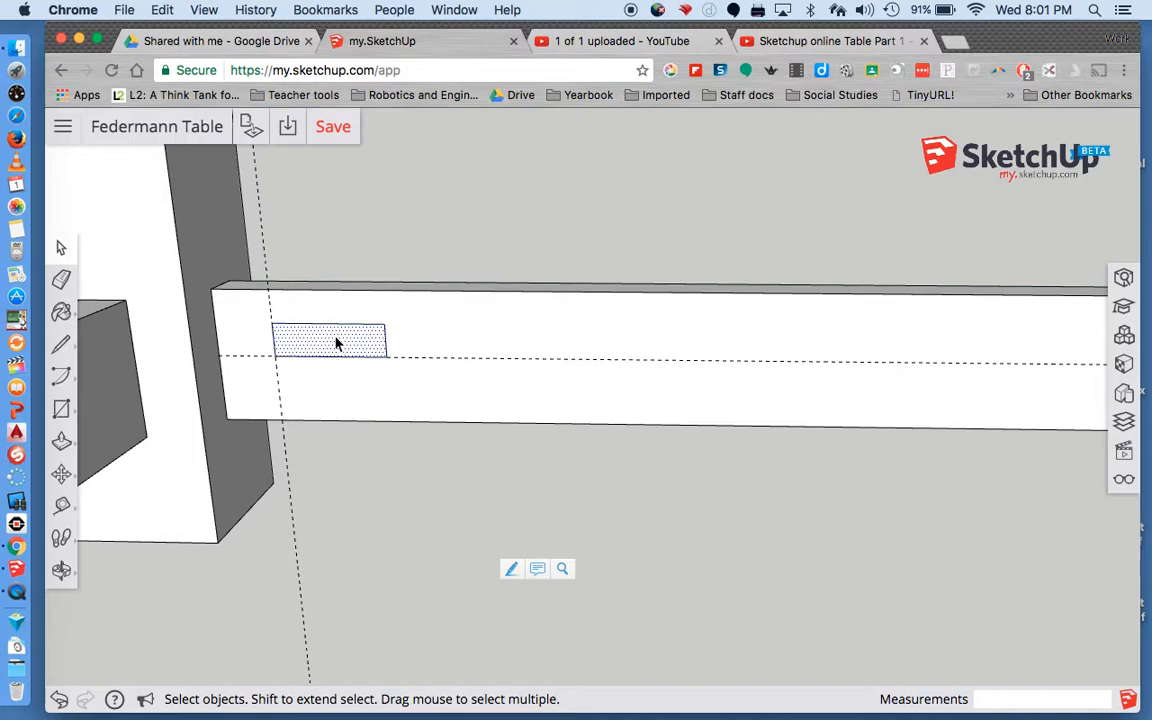
right_click(336, 335)
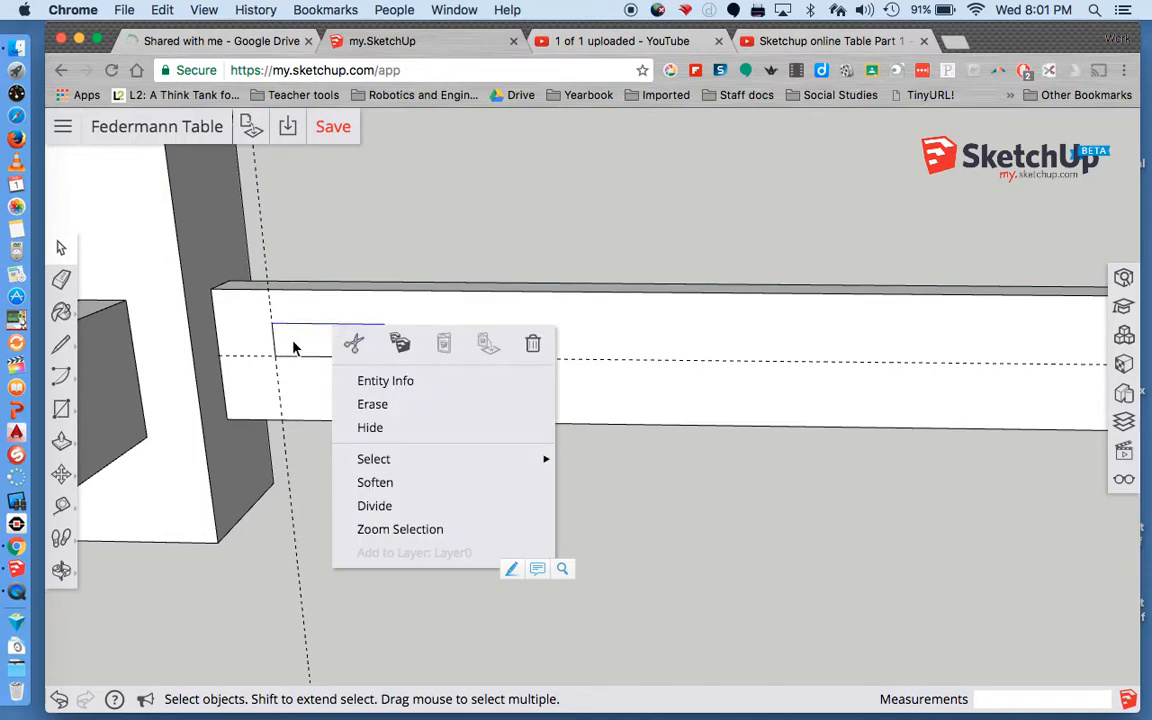
click(295, 347)
triple_click(294, 347)
click(294, 347)
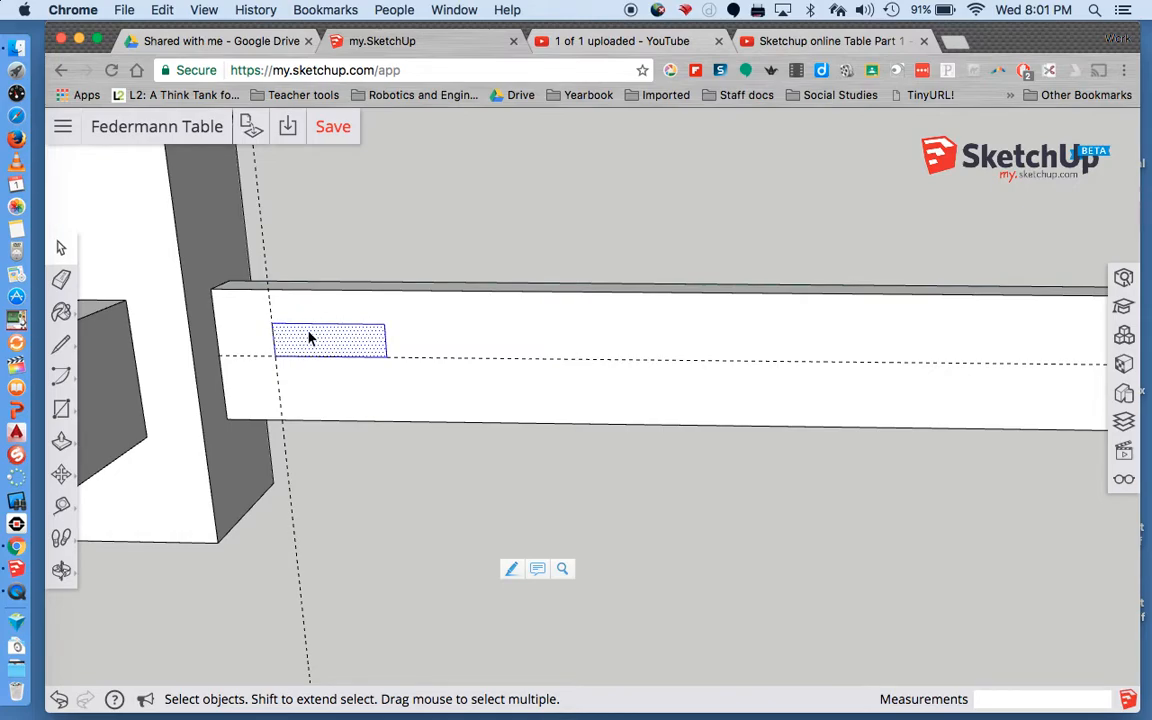
right_click(309, 337)
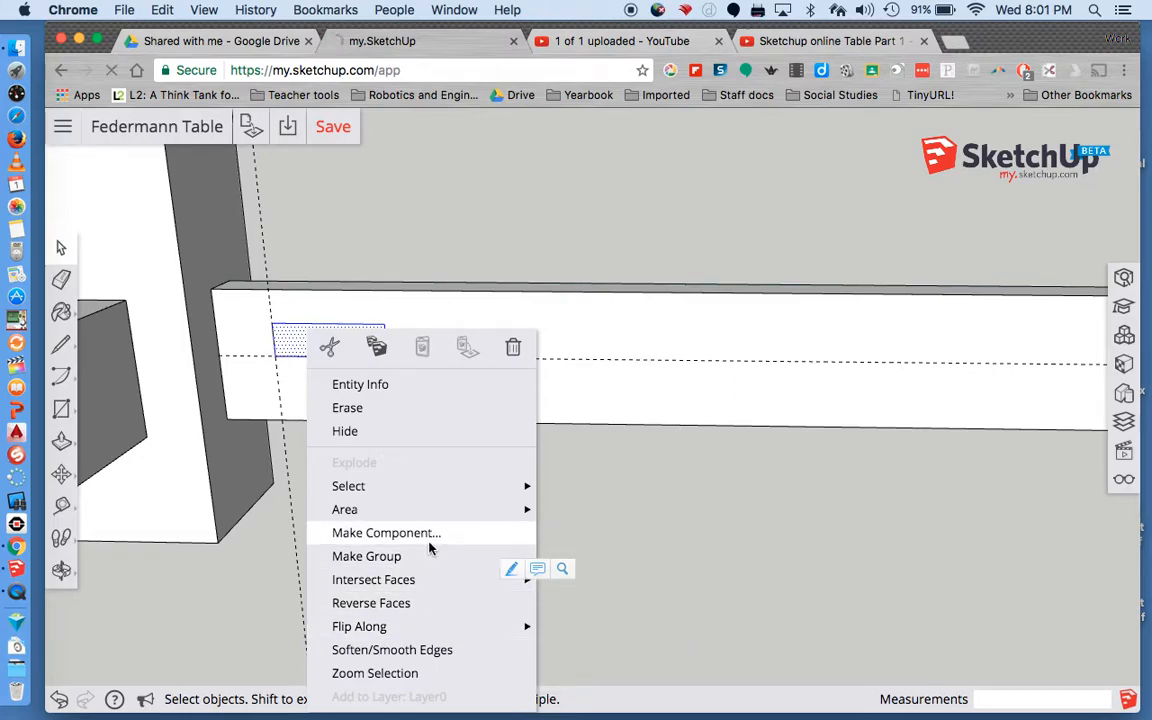
click(427, 535)
triple_click(573, 227)
text(shelf)
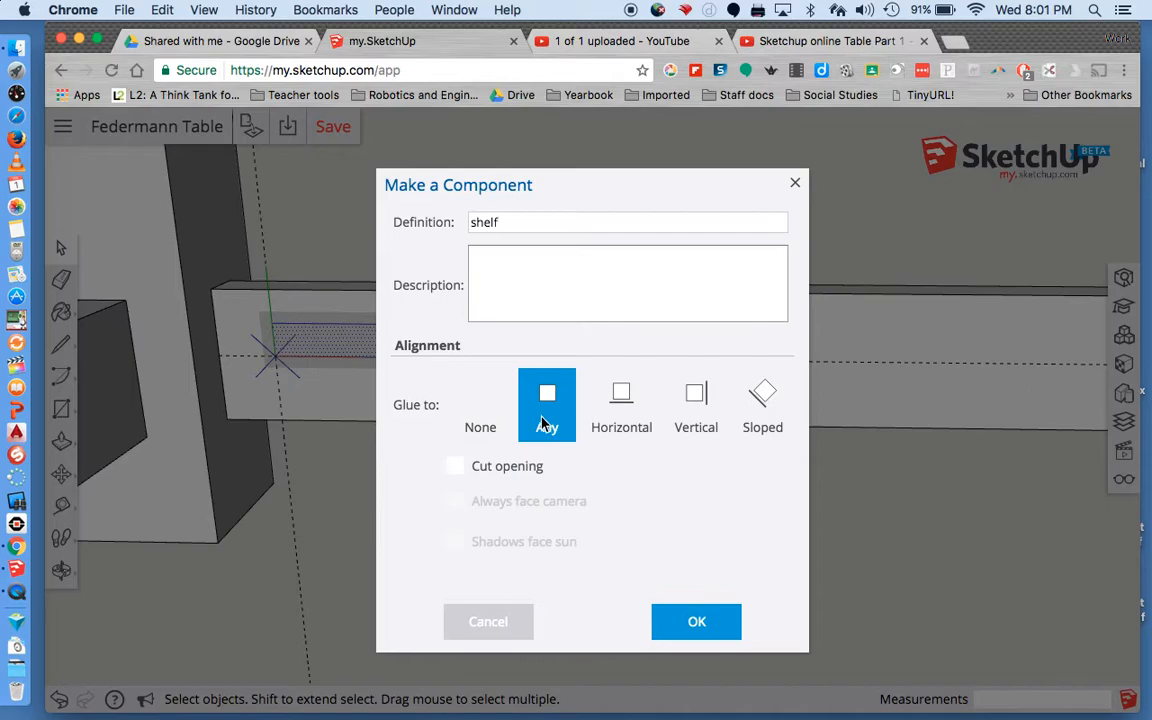
click(696, 622)
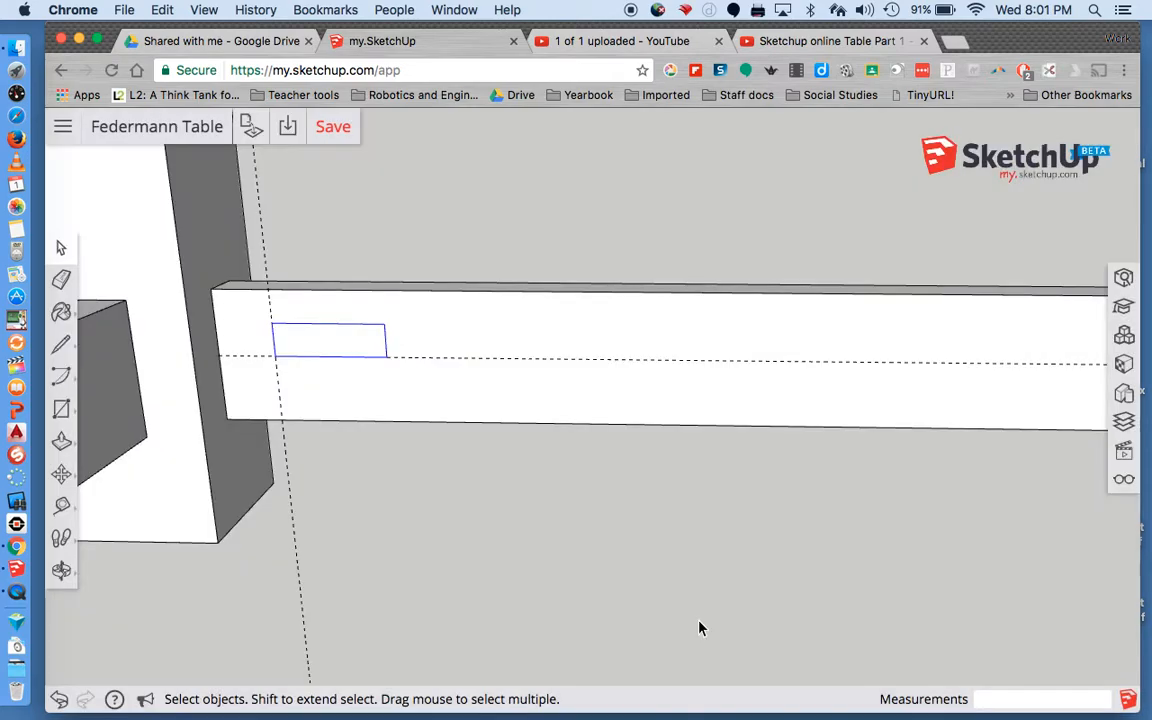
Step: Move the shelf component down by the midpoint of its left edge so it is centred on the lengthwise guide
key(m)
click(274, 338)
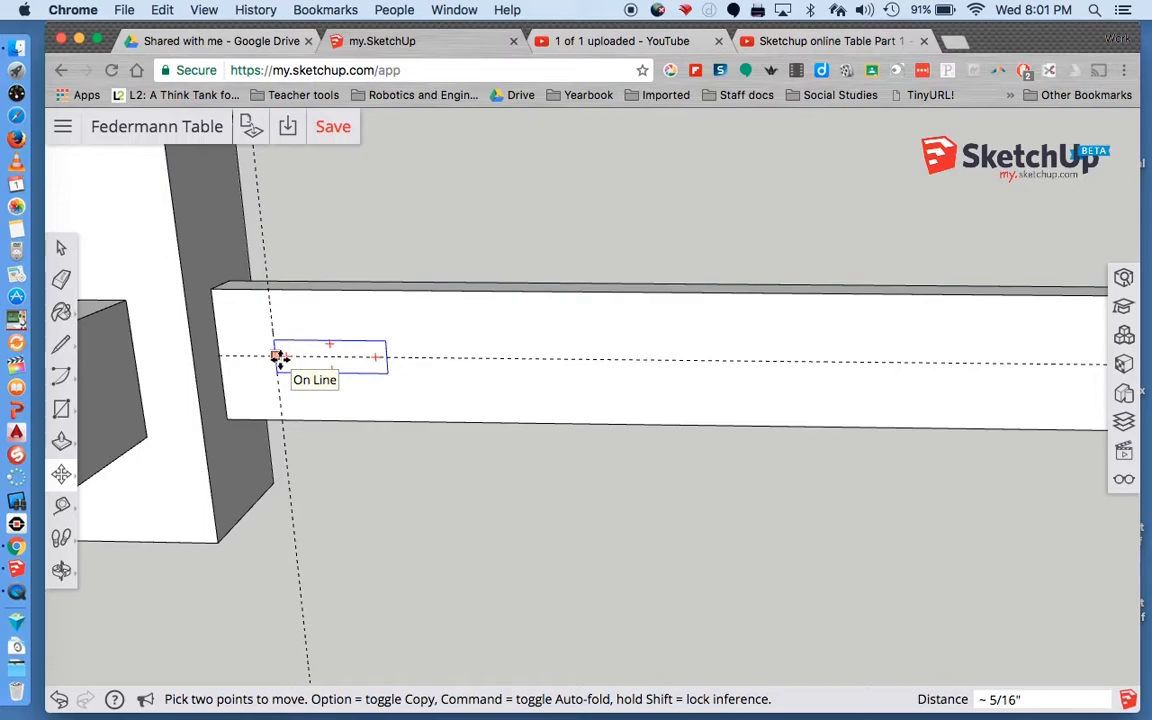
scroll(279, 358, up, 6)
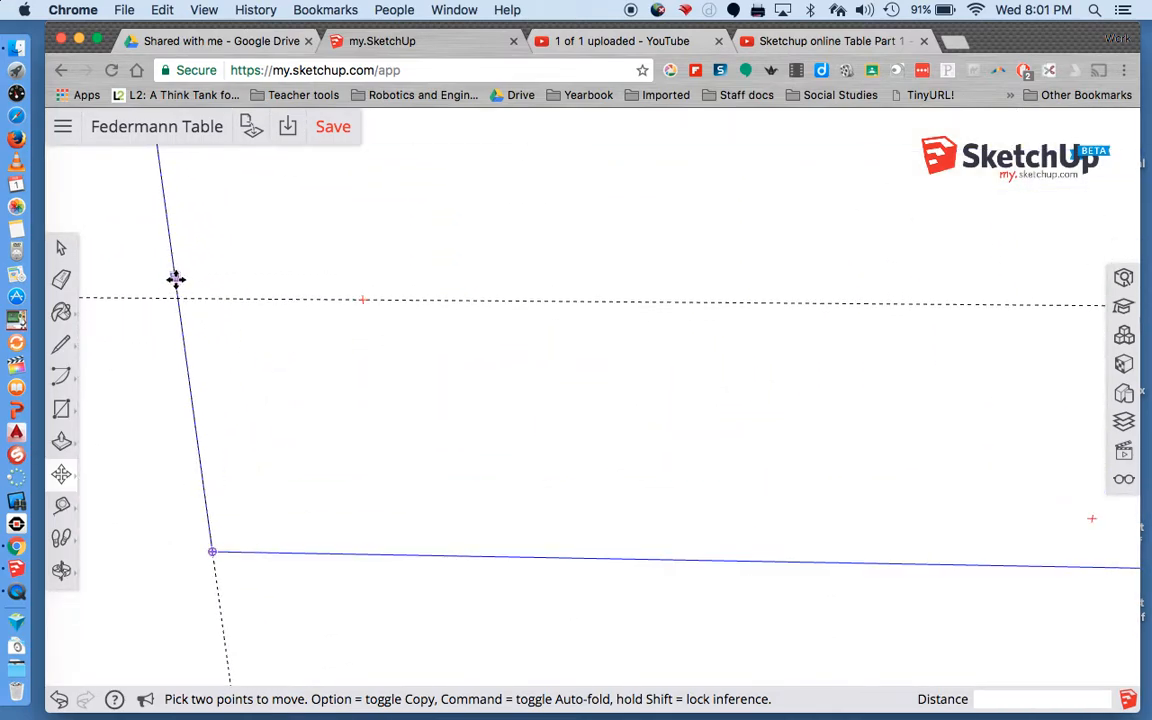
scroll(283, 334, down, 1)
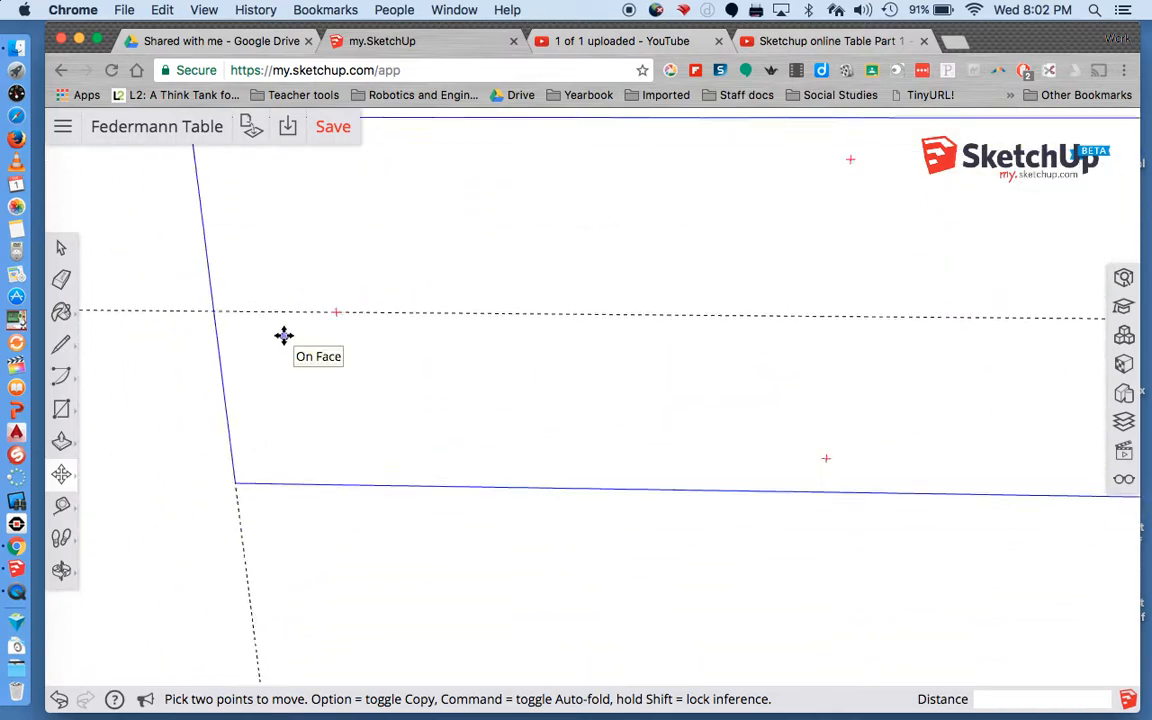
scroll(283, 334, down, 5)
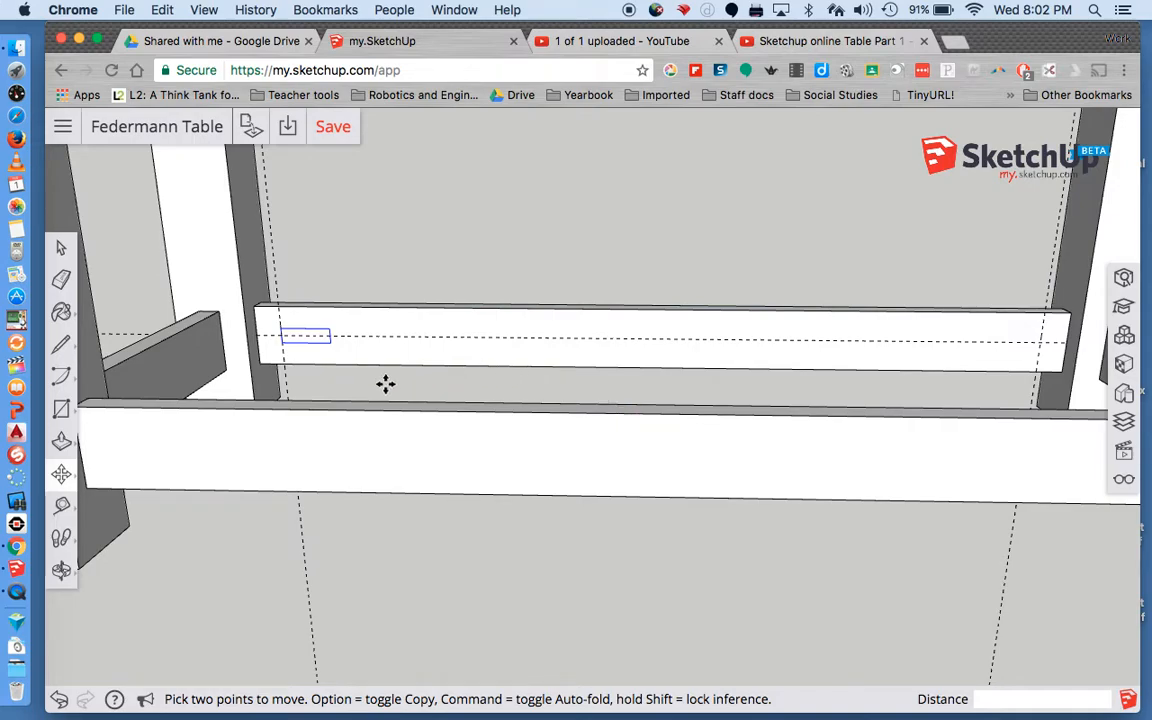
Step: Copy the shelf component by its lower corner to the guide near the back stretcher's right end
click(331, 341)
key(Escape)
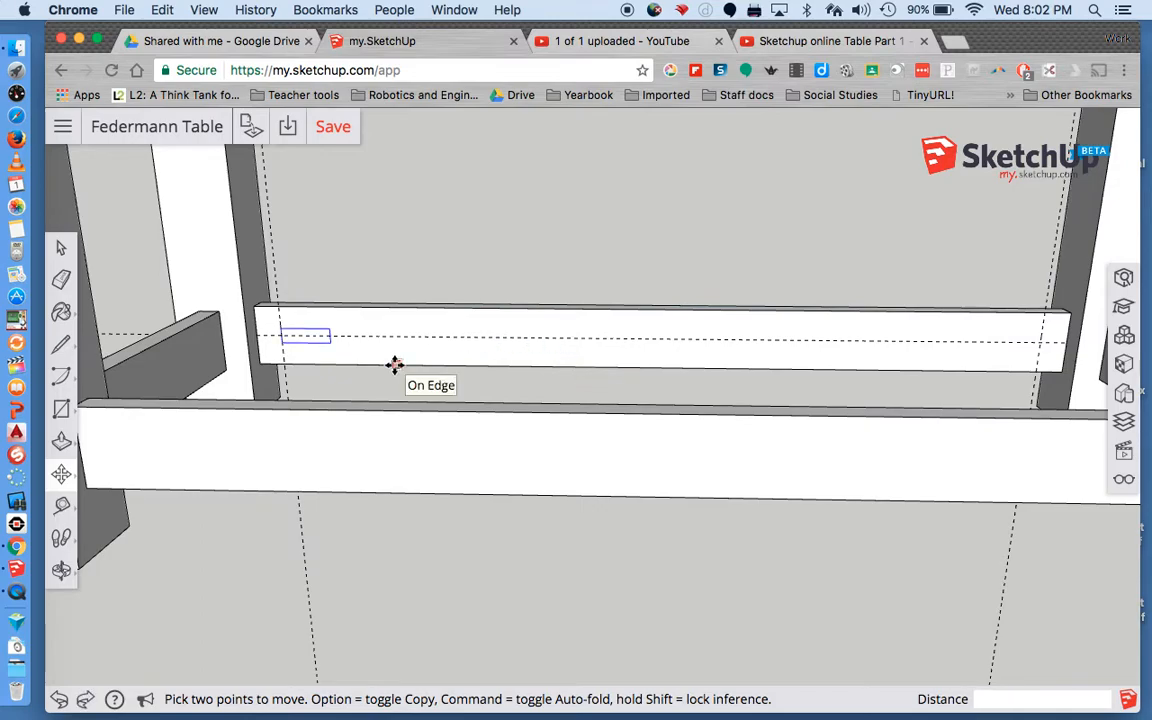
click(332, 342)
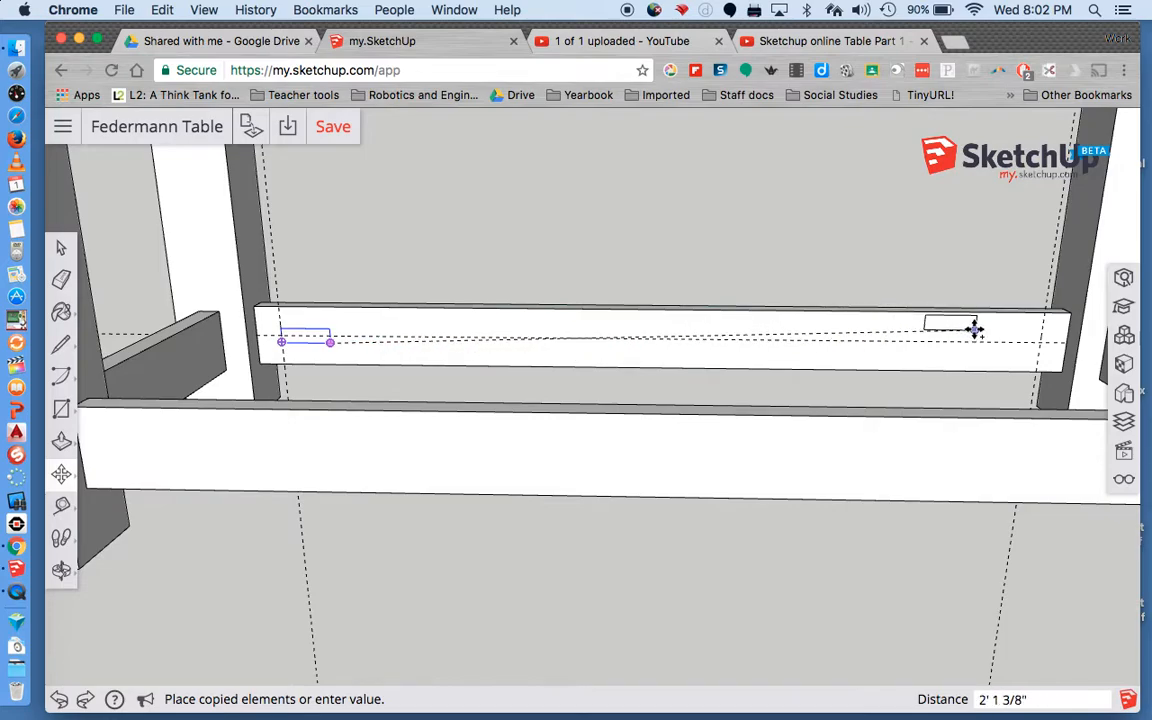
click(1040, 349)
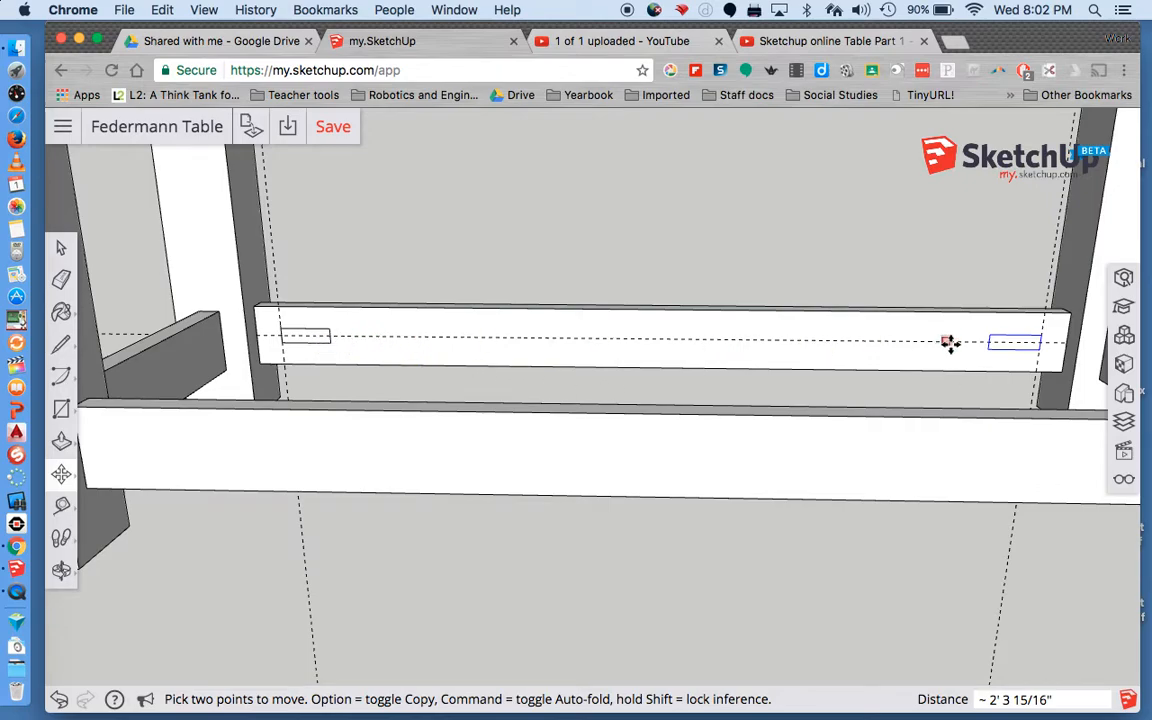
Step: Divide the copy distance by 12 to fill the stretcher with evenly spaced shelf components
text(12)
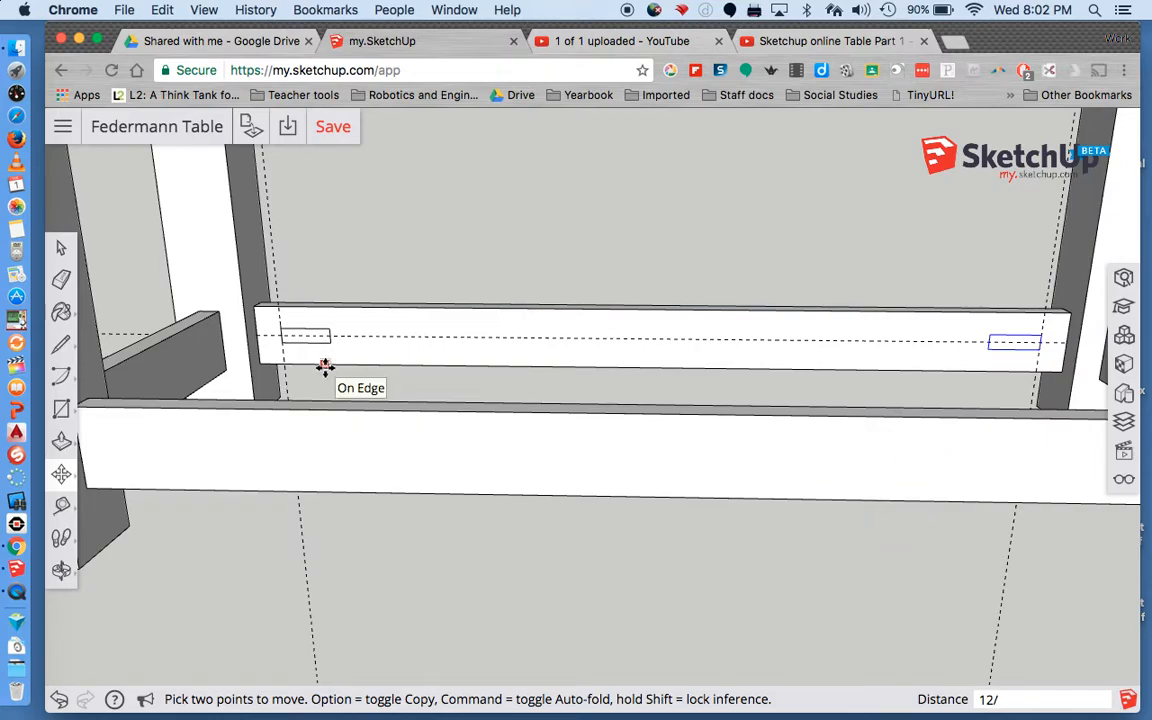
text(/)
key(Return)
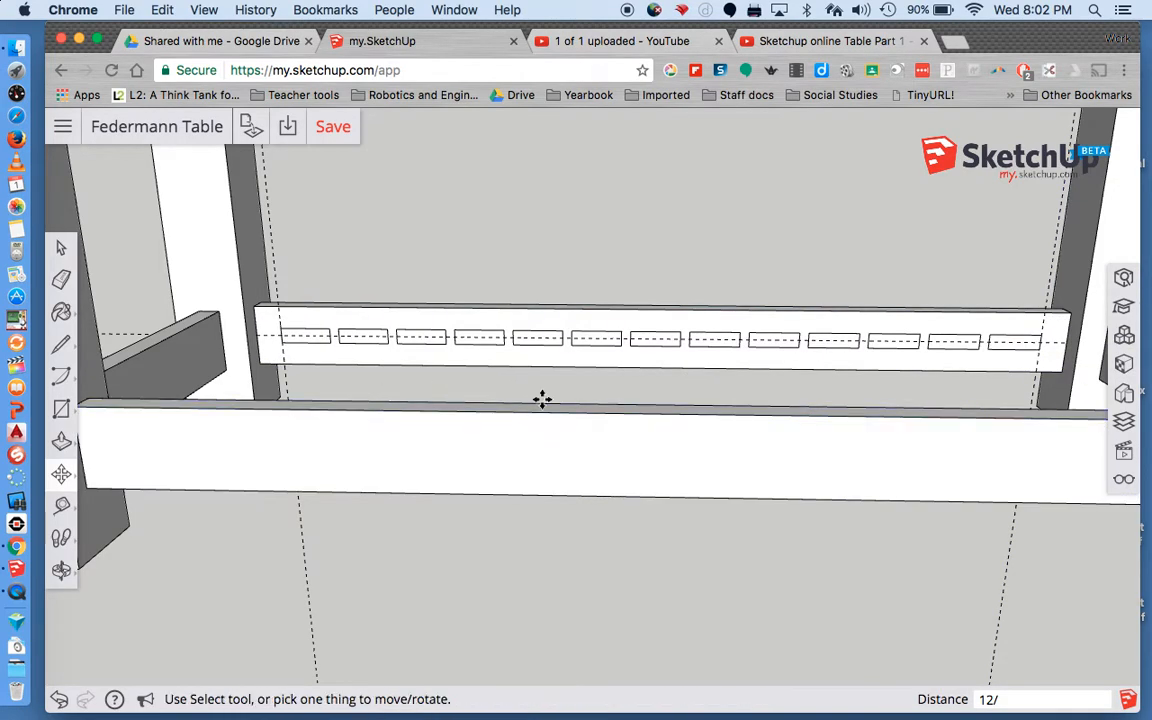
Step: Open the leftmost shelf component and extrude its face to the front stretcher, about 1' 3/16"
key(space)
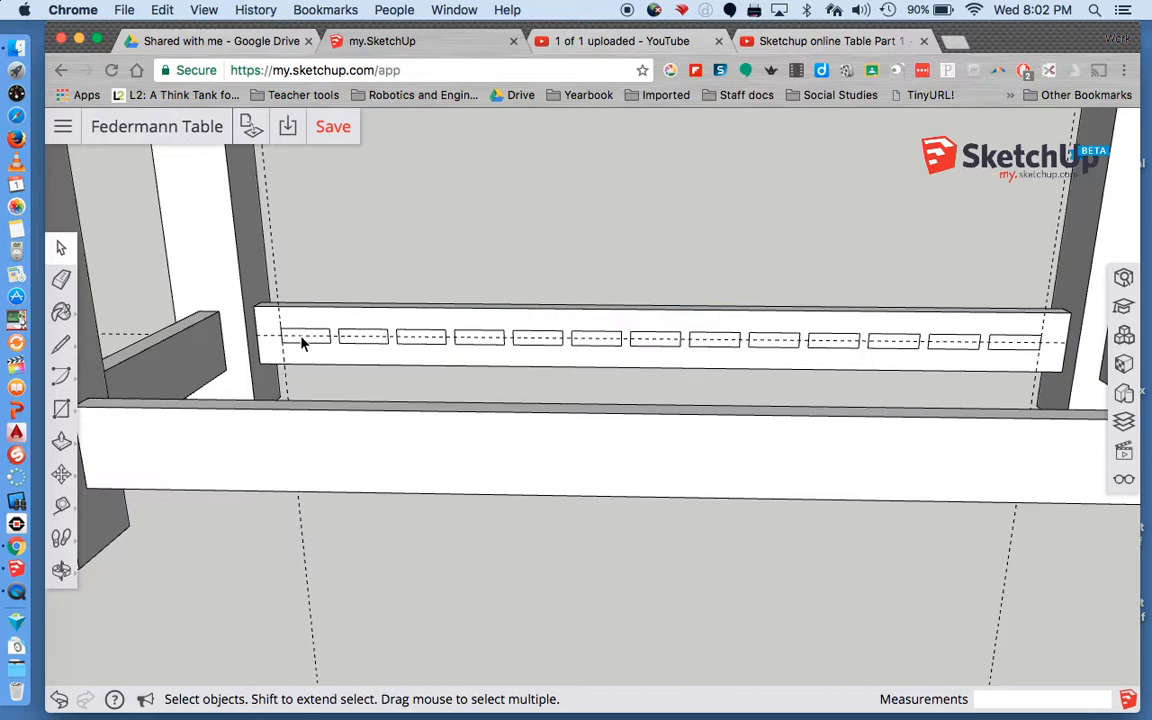
click(307, 335)
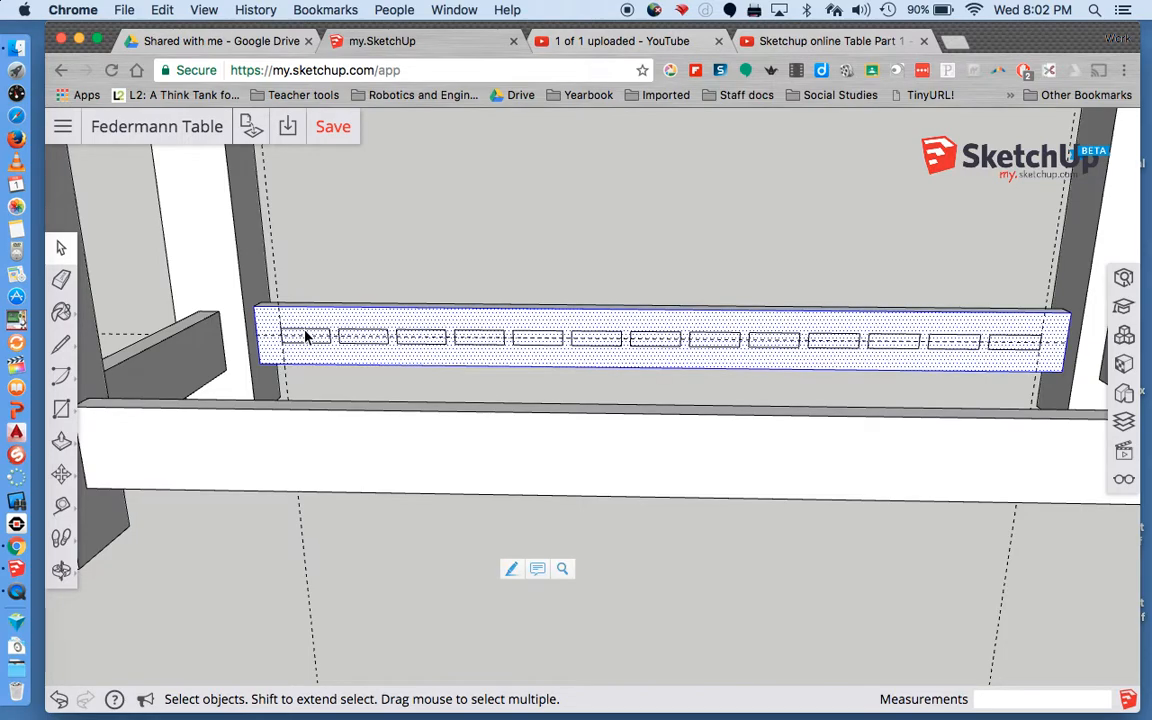
double_click(307, 335)
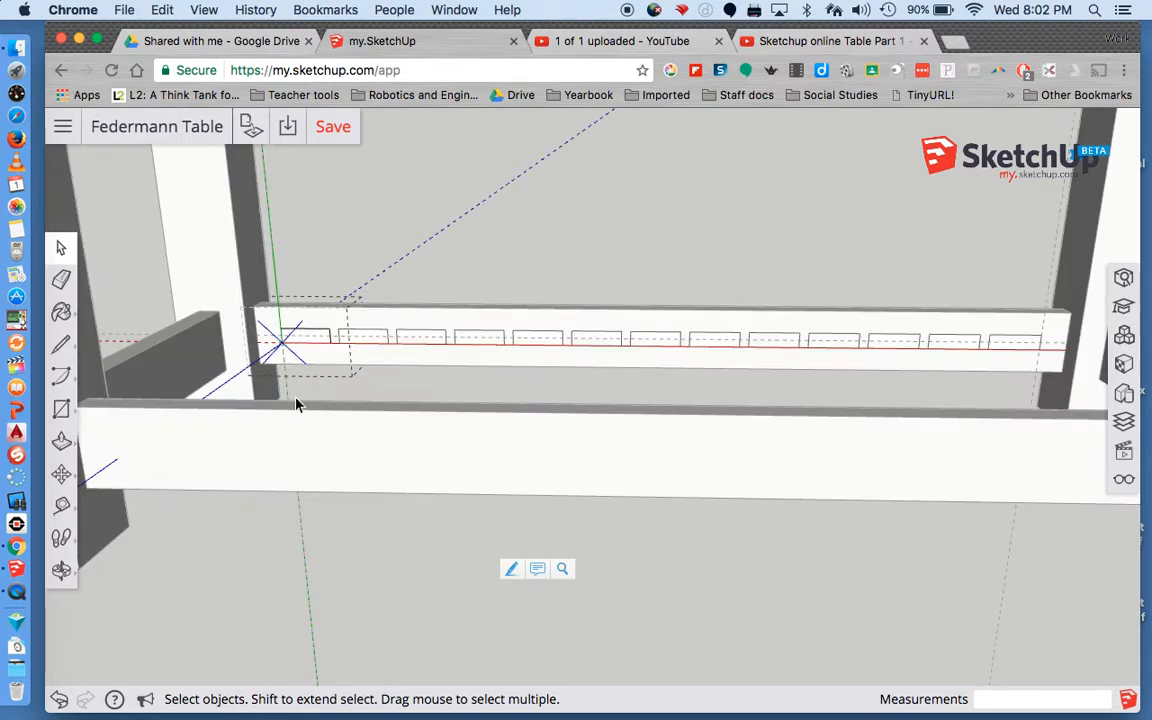
key(p)
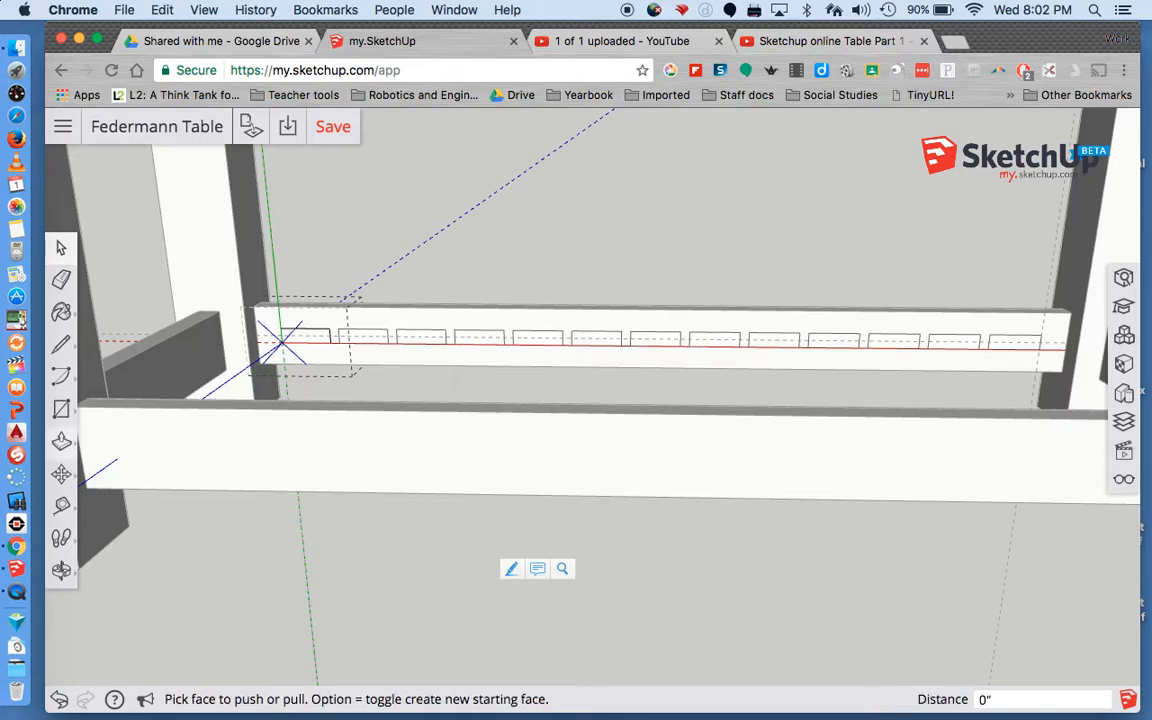
click(305, 347)
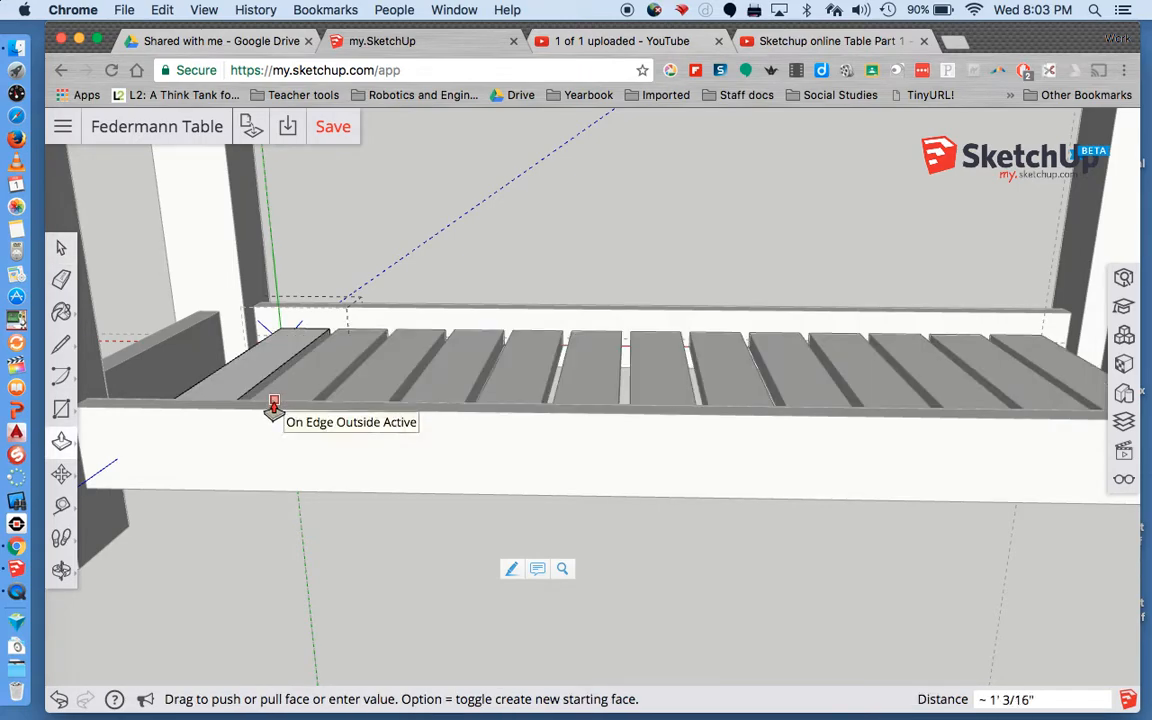
click(274, 408)
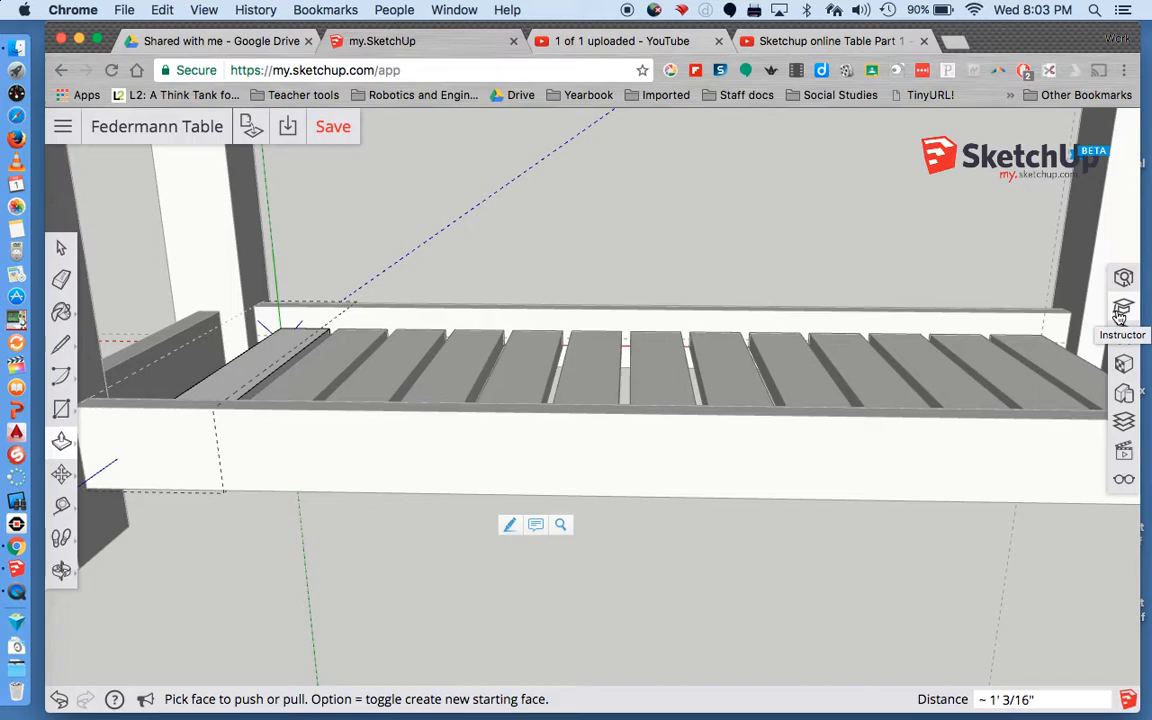
Step: Examine the slatted shelf between the stretchers from above the table and from beneath the tabletop
scroll(371, 319, up, 3)
scroll(372, 319, down, 8)
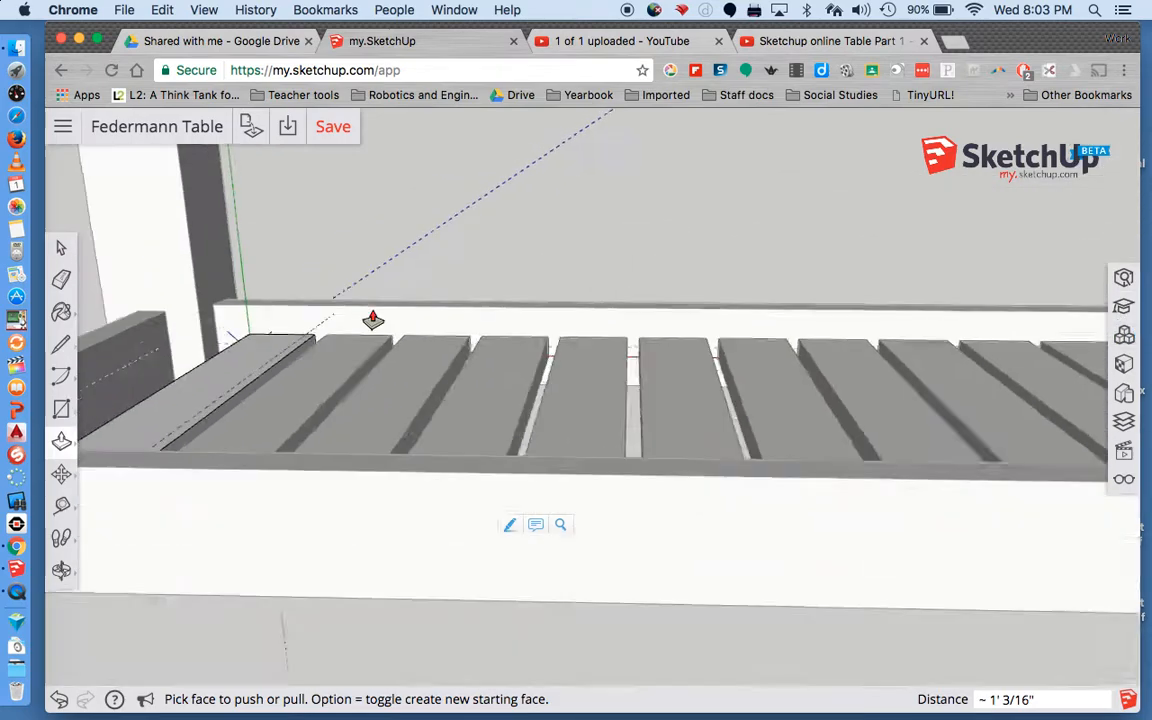
scroll(372, 319, down, 2)
middle_drag(420, 250, 573, 371)
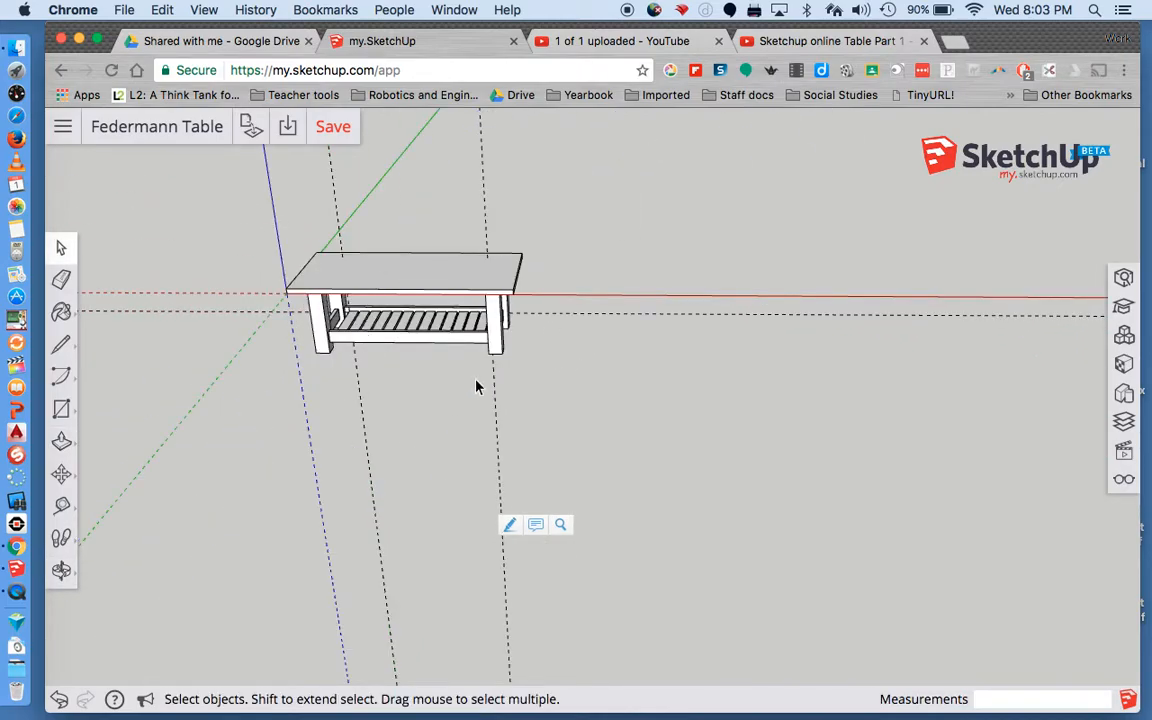
middle_drag(424, 252, 385, 362)
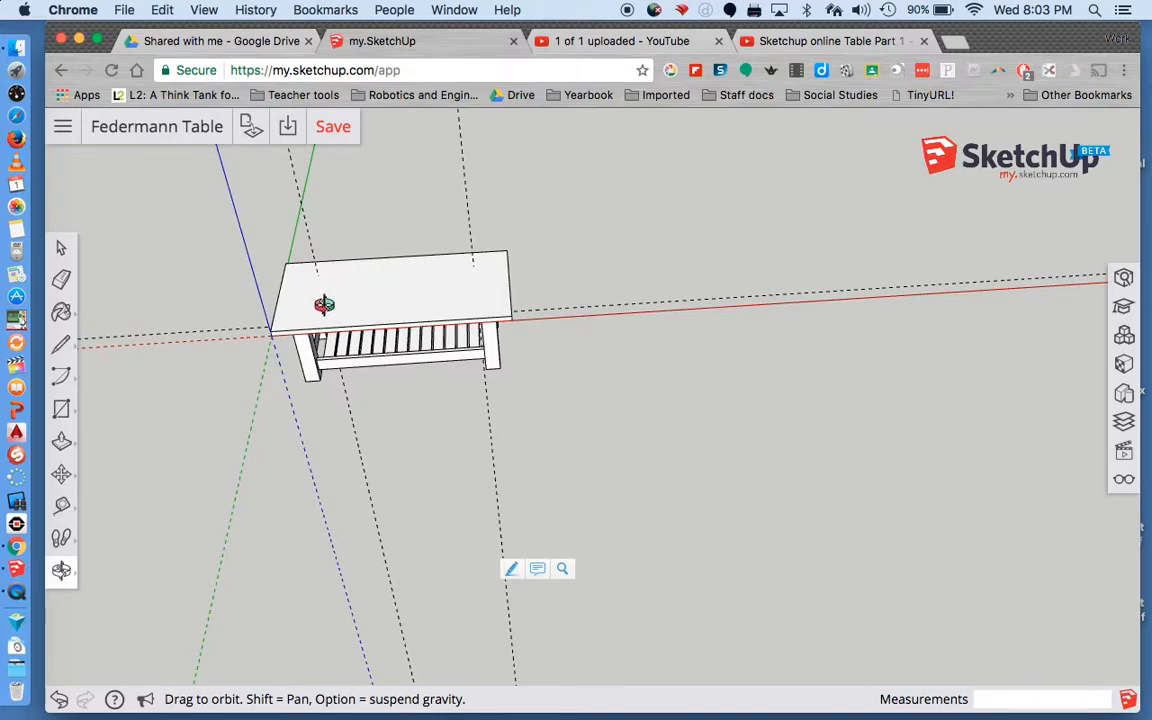
drag(386, 301, 274, 372)
scroll(456, 350, up, 10)
right_click(456, 350)
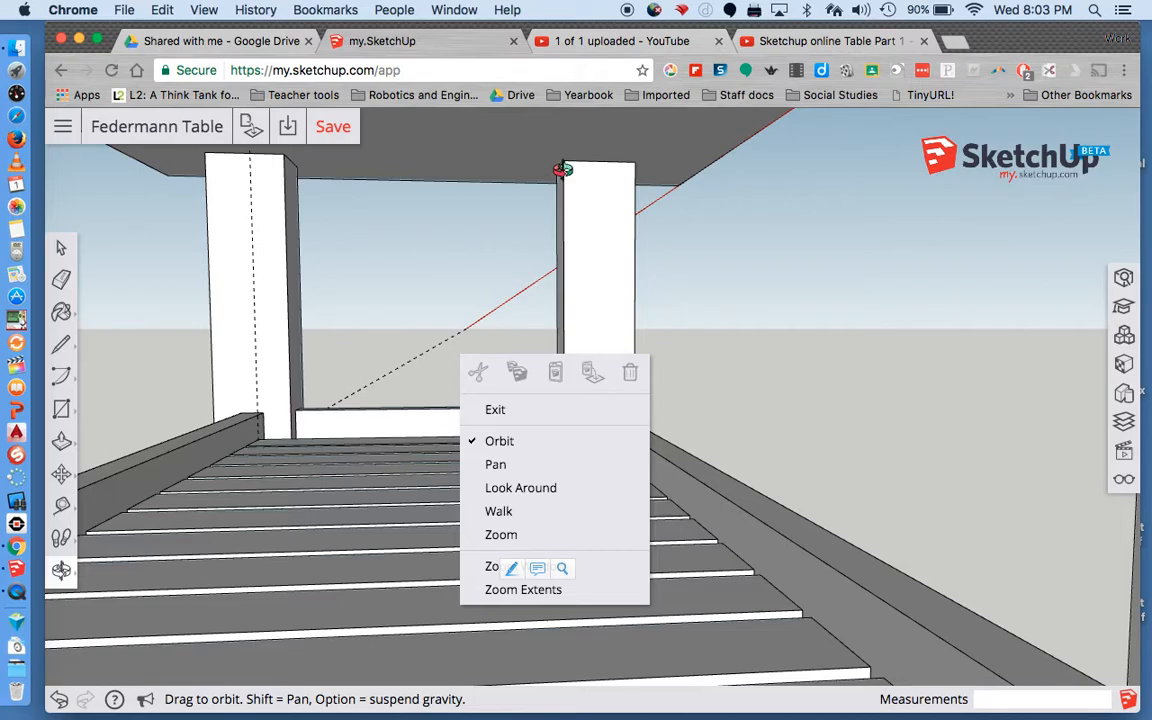
Step: Erase all the dashed guides around the table
mouse_move(555, 172)
mouse_down()
mouse_move(532, 301)
mouse_move(610, 282)
mouse_up()
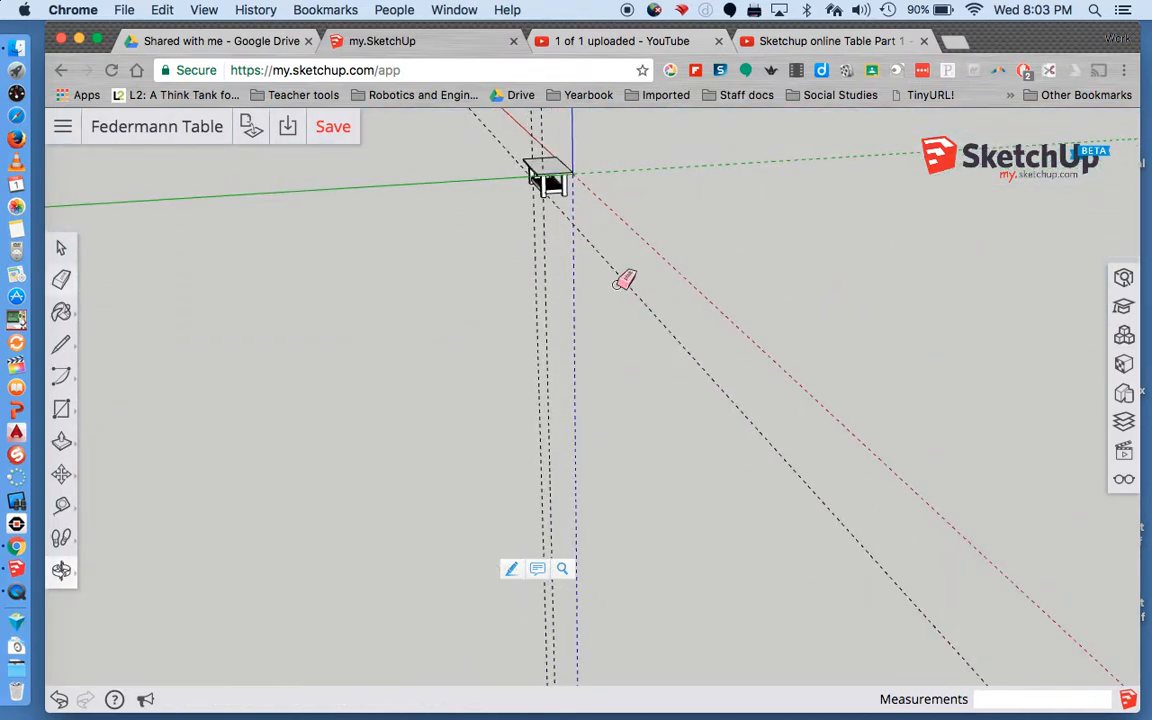
key(e)
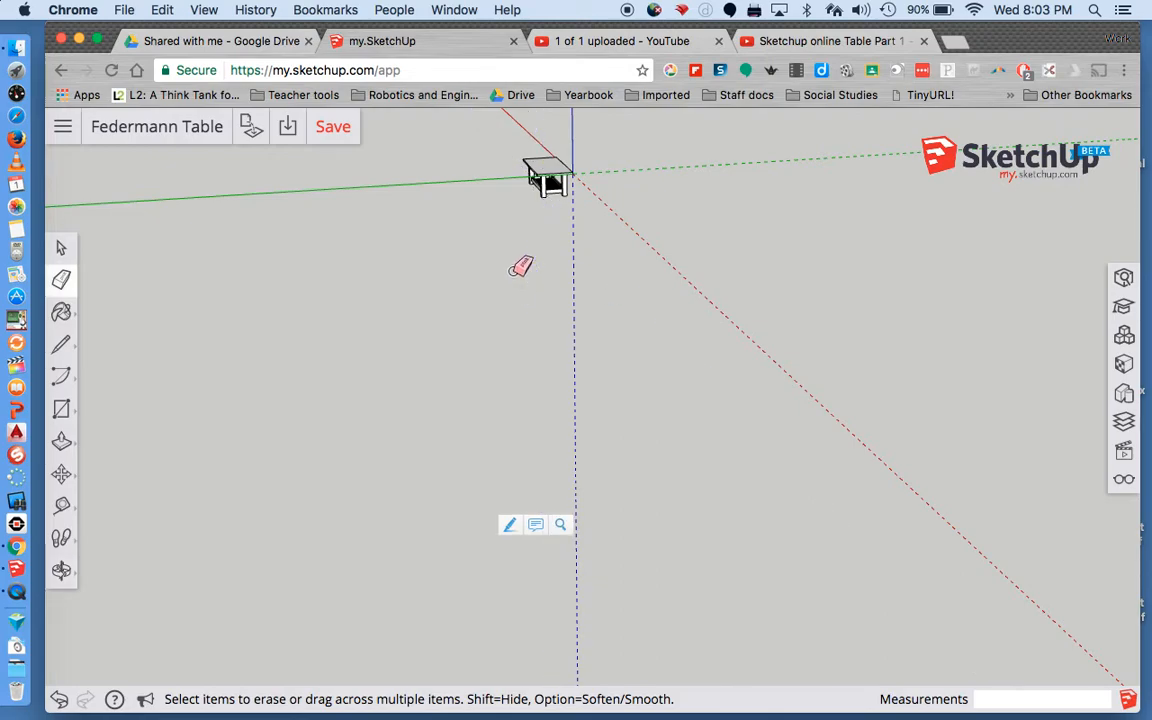
Step: Place a lengthwise guide on the tabletop 145 mm in from the long edge nearest the view
scroll(527, 136, up, 4)
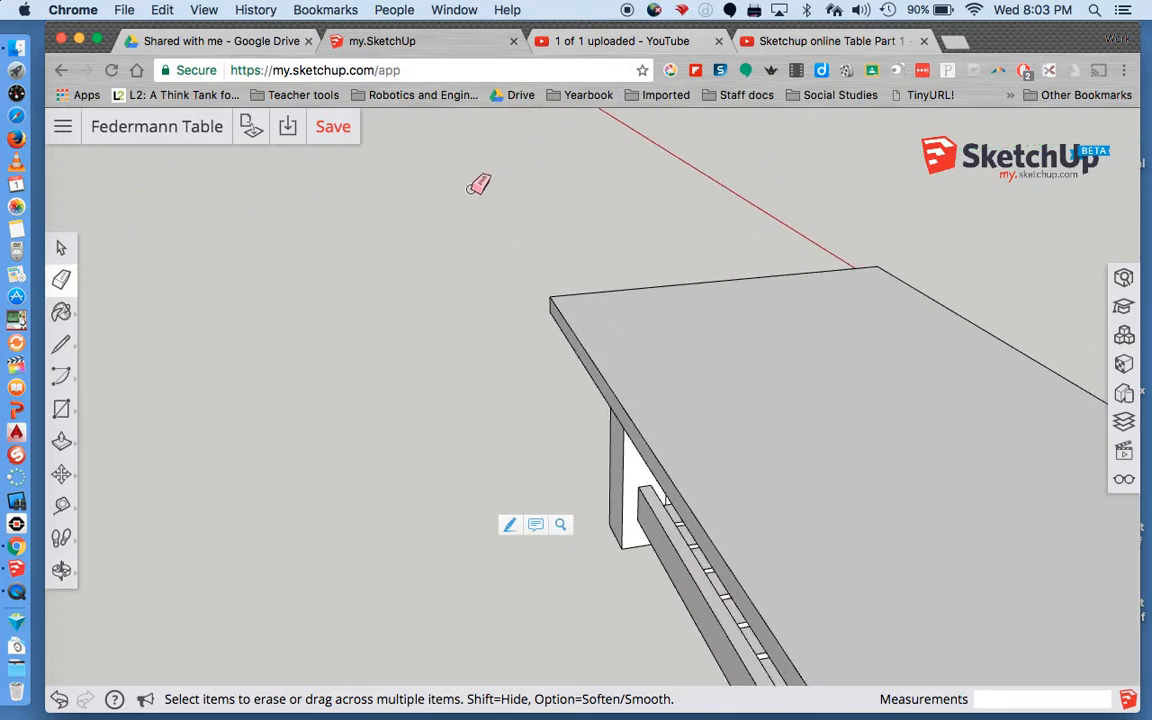
key(o)
drag(414, 308, 360, 550)
key(t)
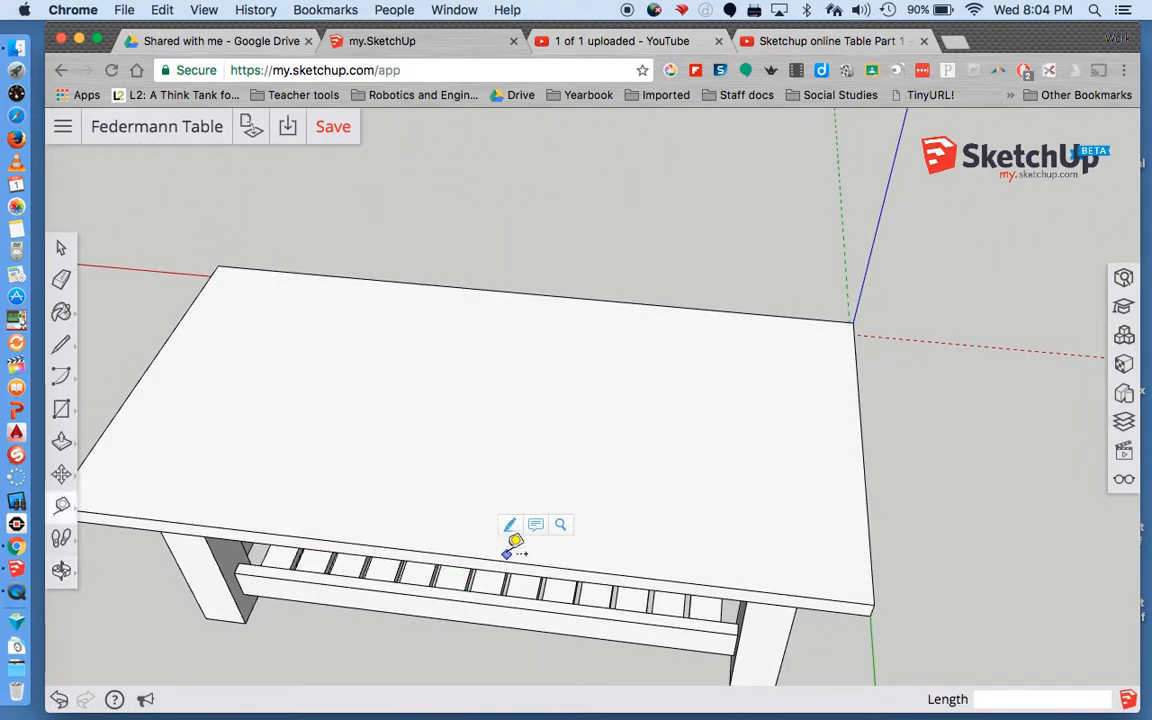
click(504, 560)
click(531, 468)
text(145mm)
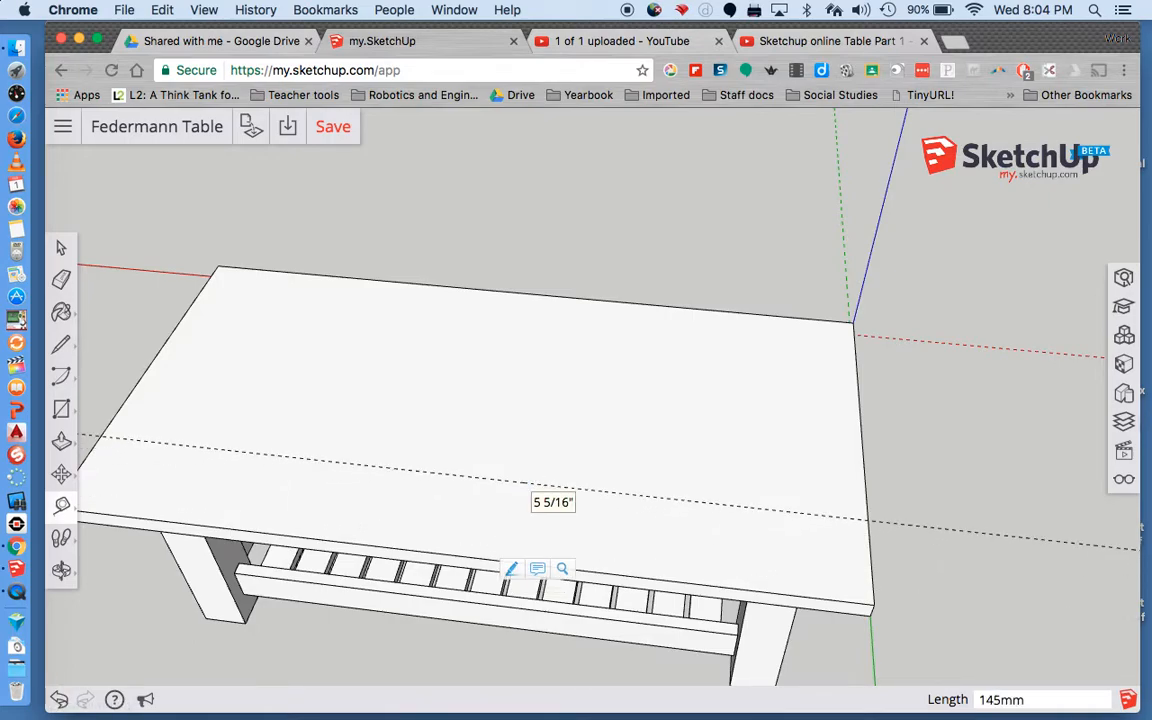
Step: Place a crosswise guide on the tabletop 145 mm in from its right end
click(858, 455)
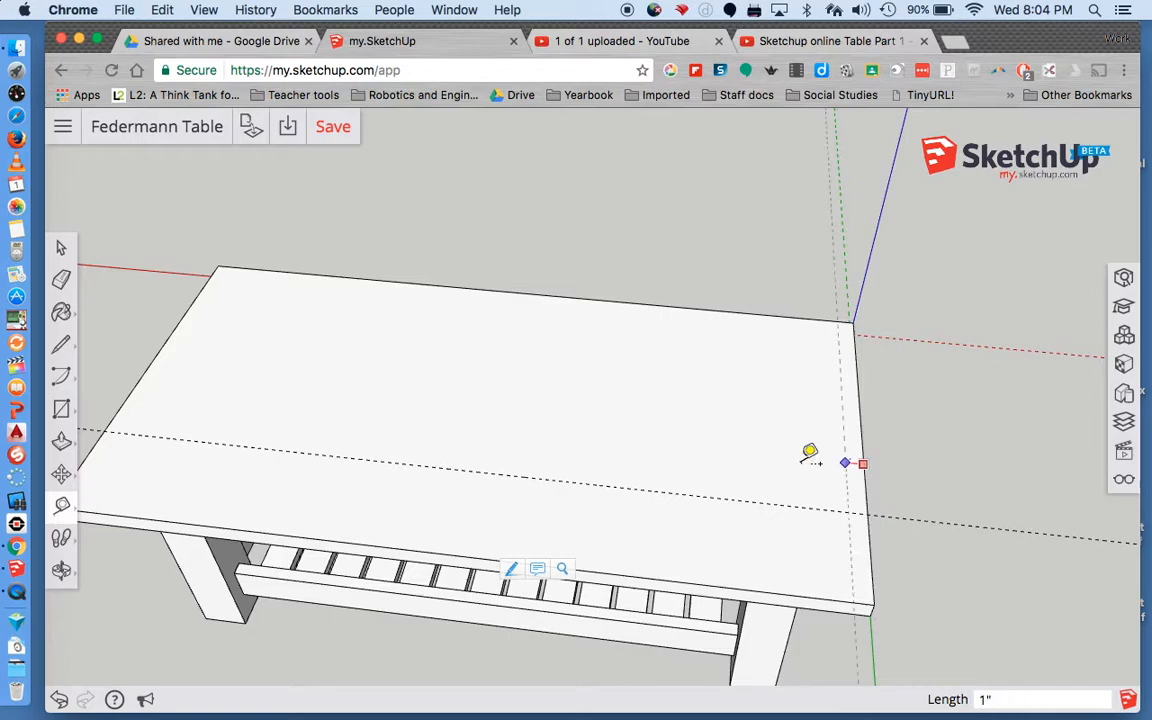
text(1)
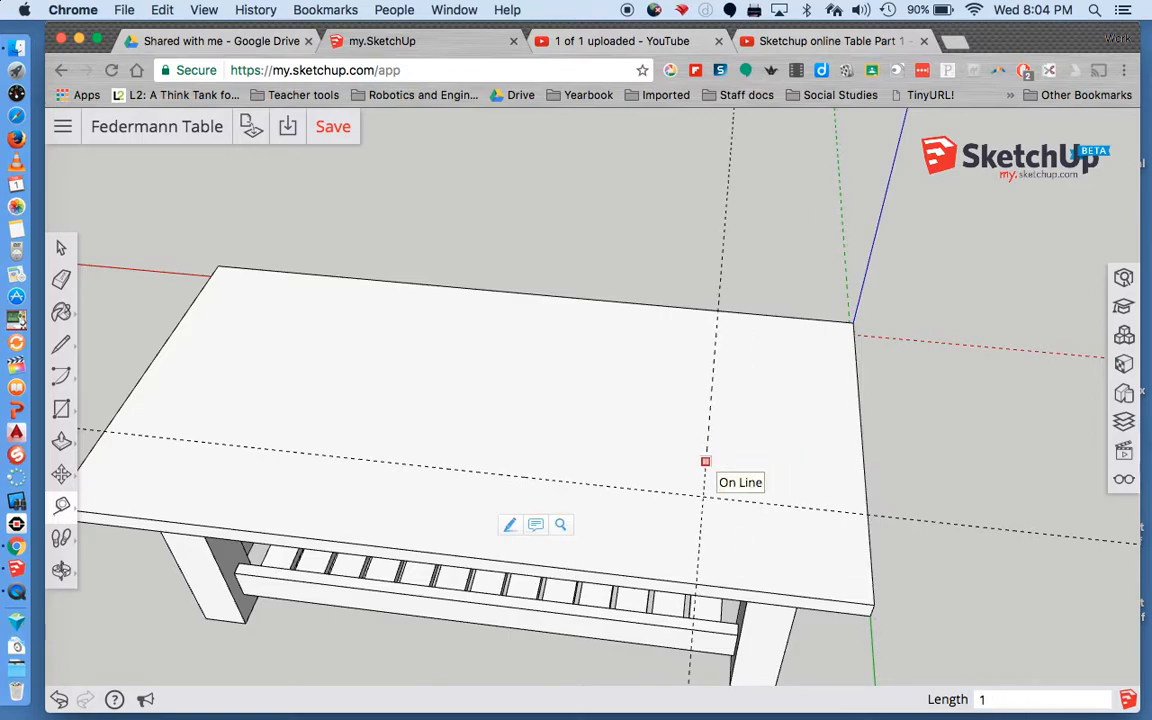
key(Return)
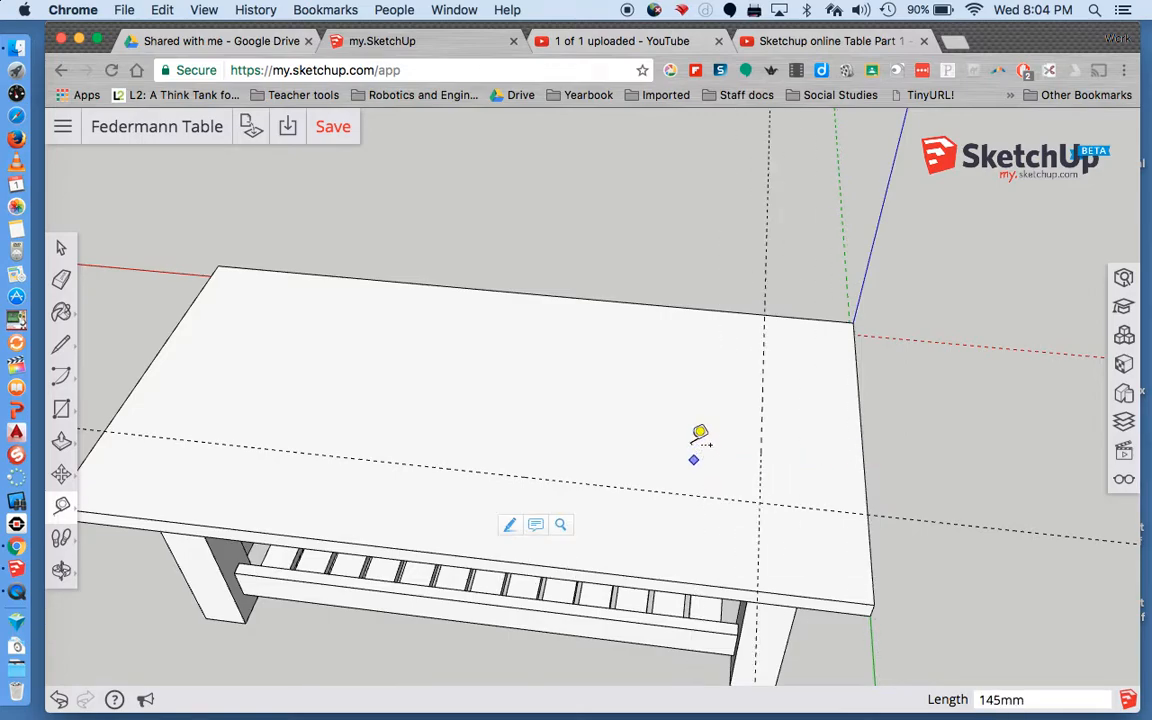
click(707, 318)
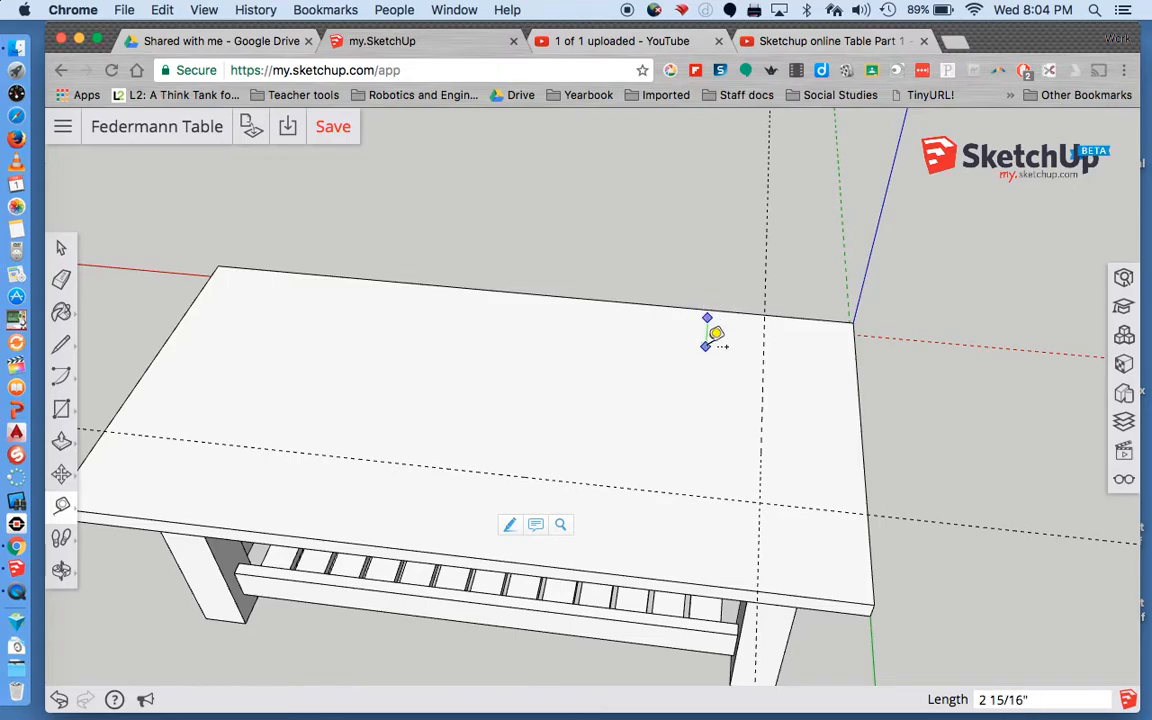
click(686, 399)
key(super+z)
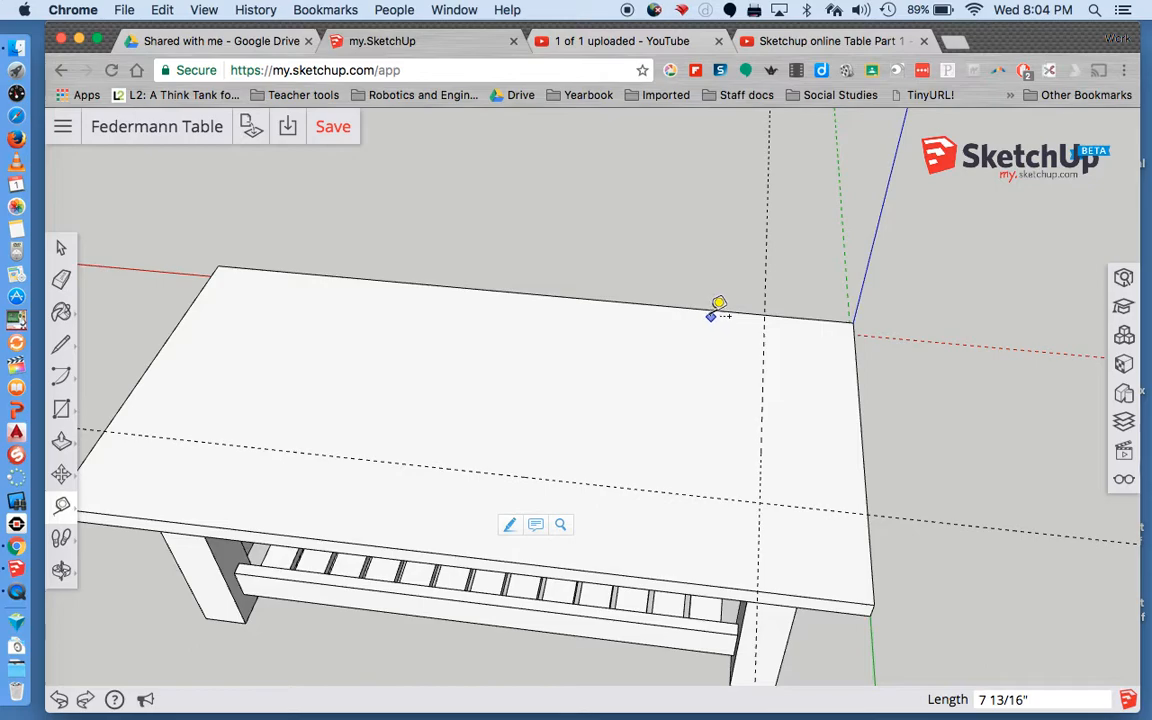
Step: Place a second lengthwise guide on the tabletop 145 mm in from the far long edge
click(714, 310)
text(145mm)
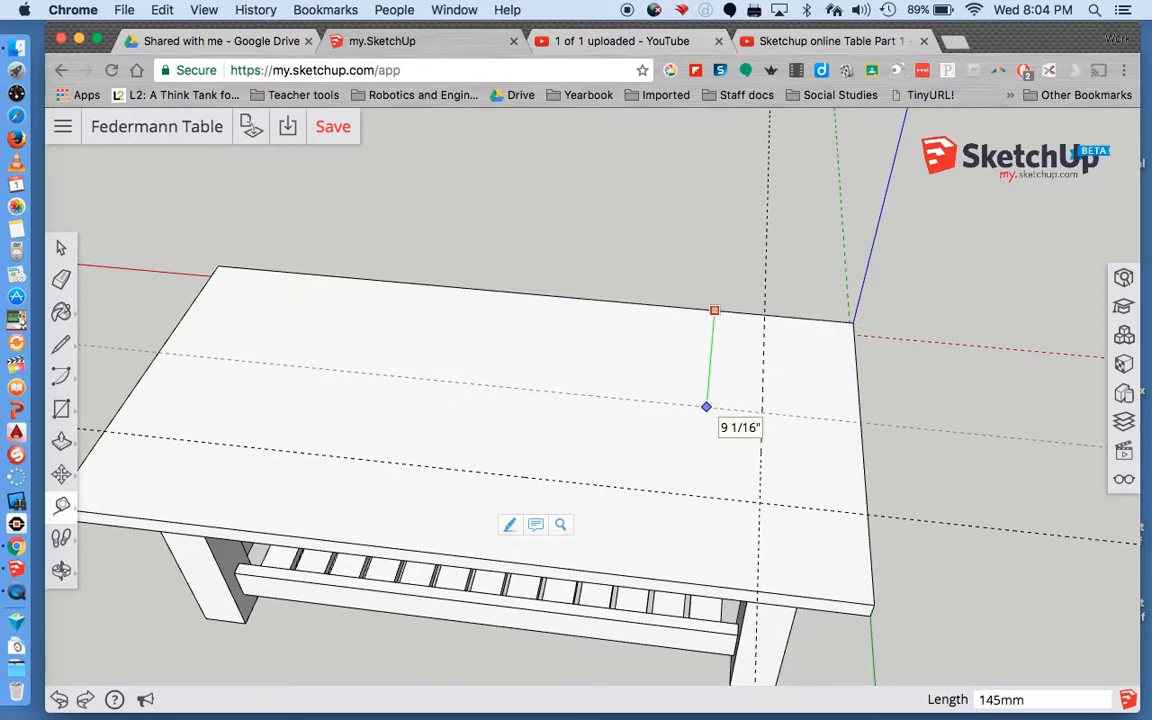
key(Return)
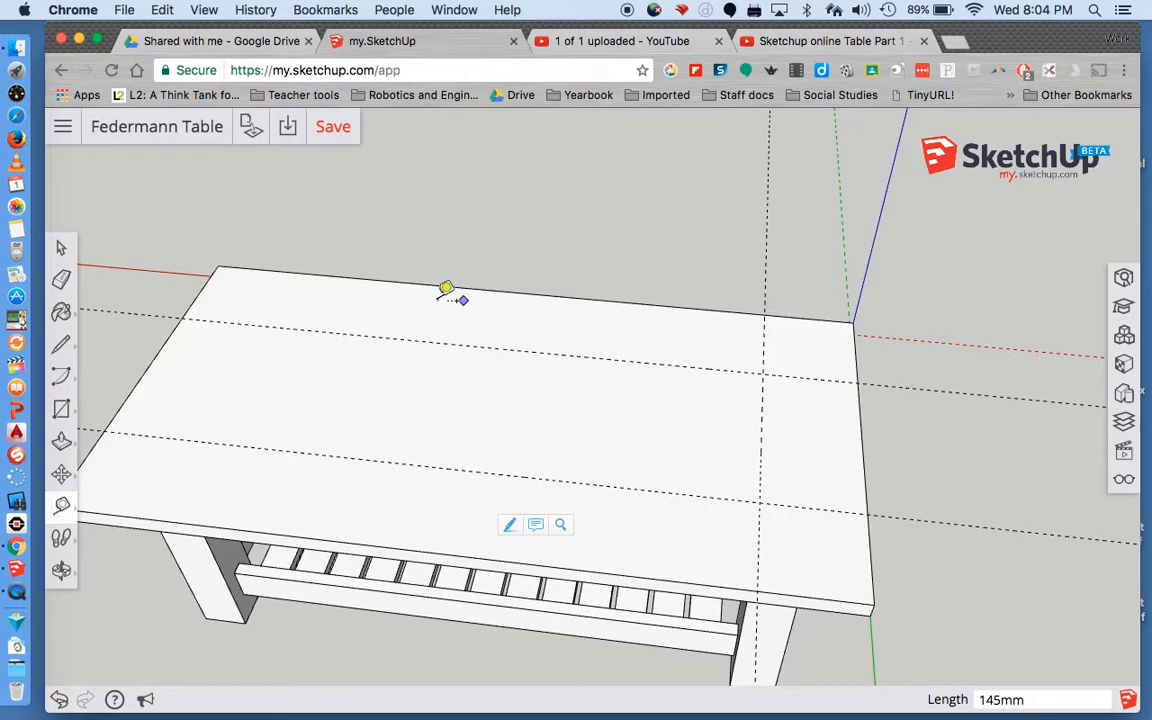
Step: Place a crosswise guide on the tabletop about 5 11/16" in from its left end
click(144, 370)
click(166, 340)
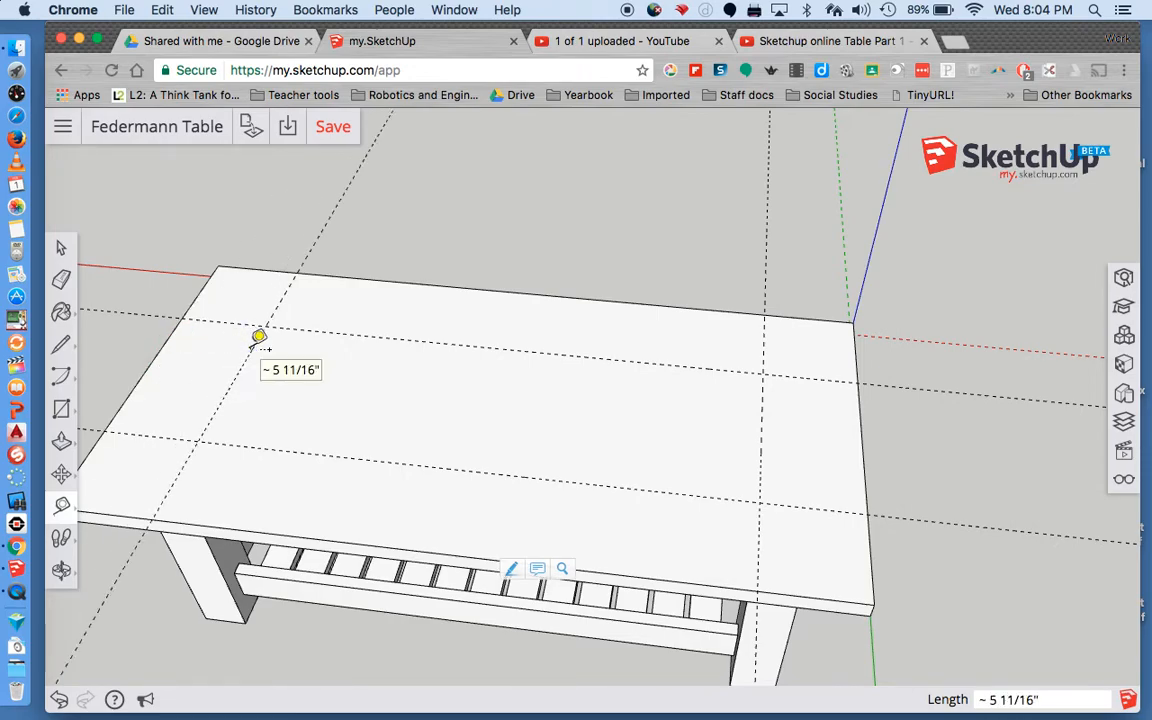
text(1r)
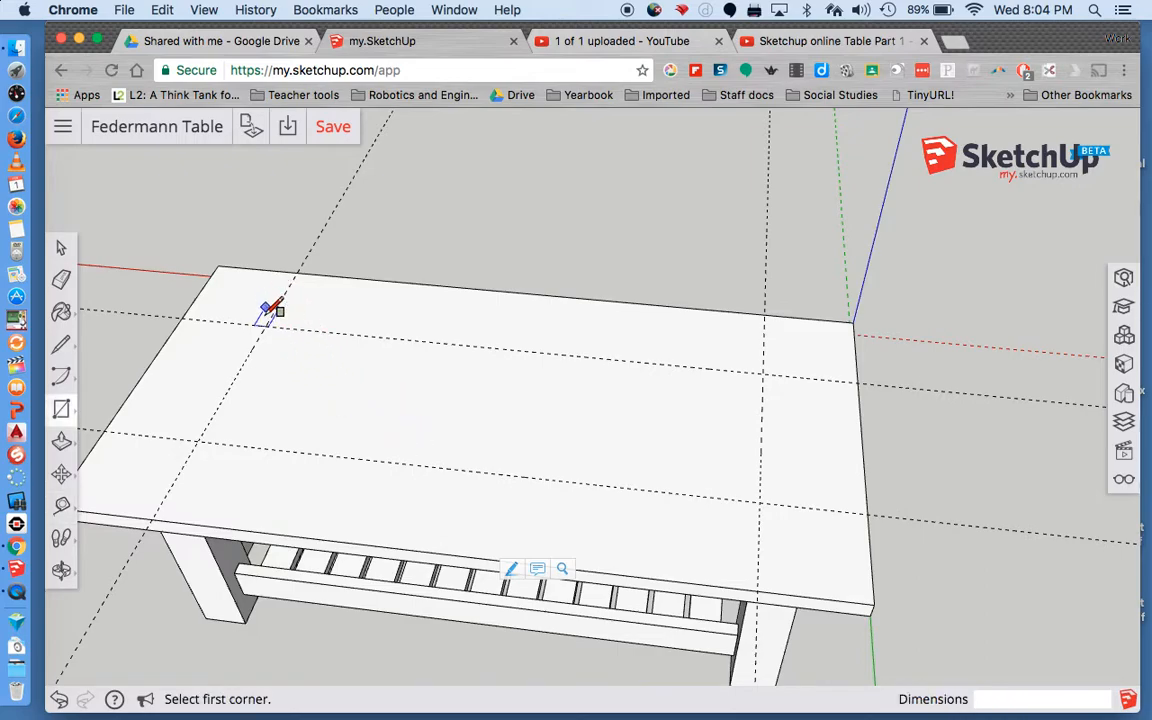
Step: Draw a rectangle between the four guide intersections on the tabletop and push it down 25 mm
click(265, 325)
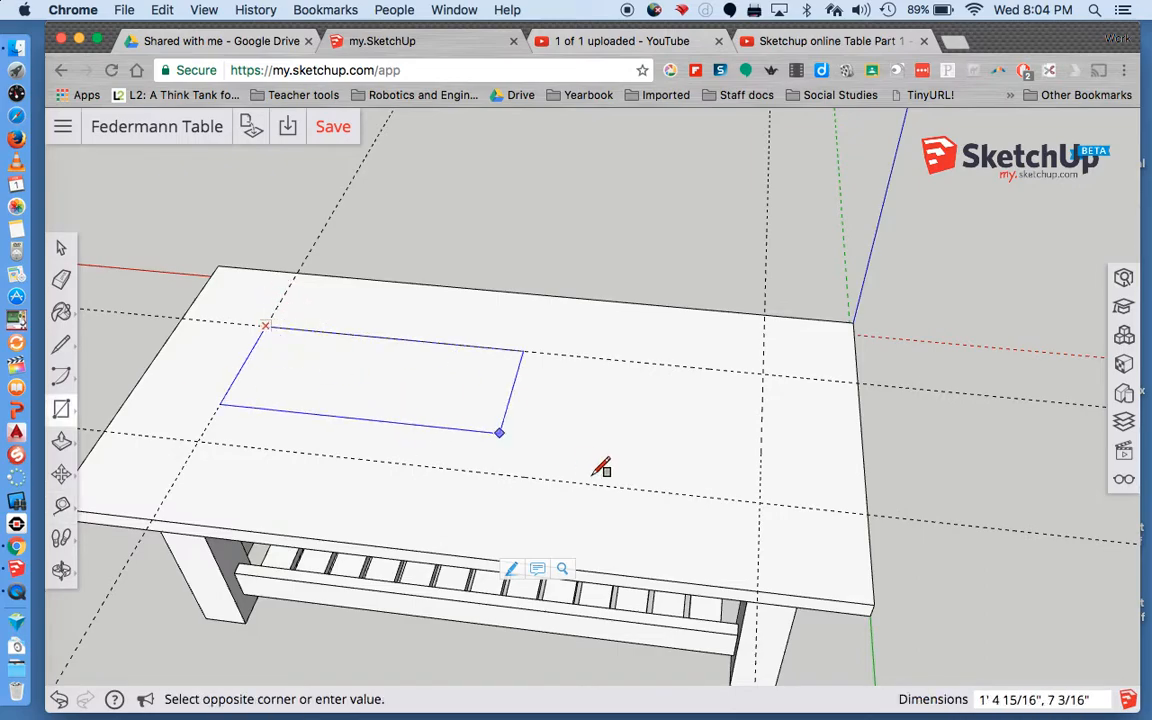
click(763, 500)
key(p)
click(689, 455)
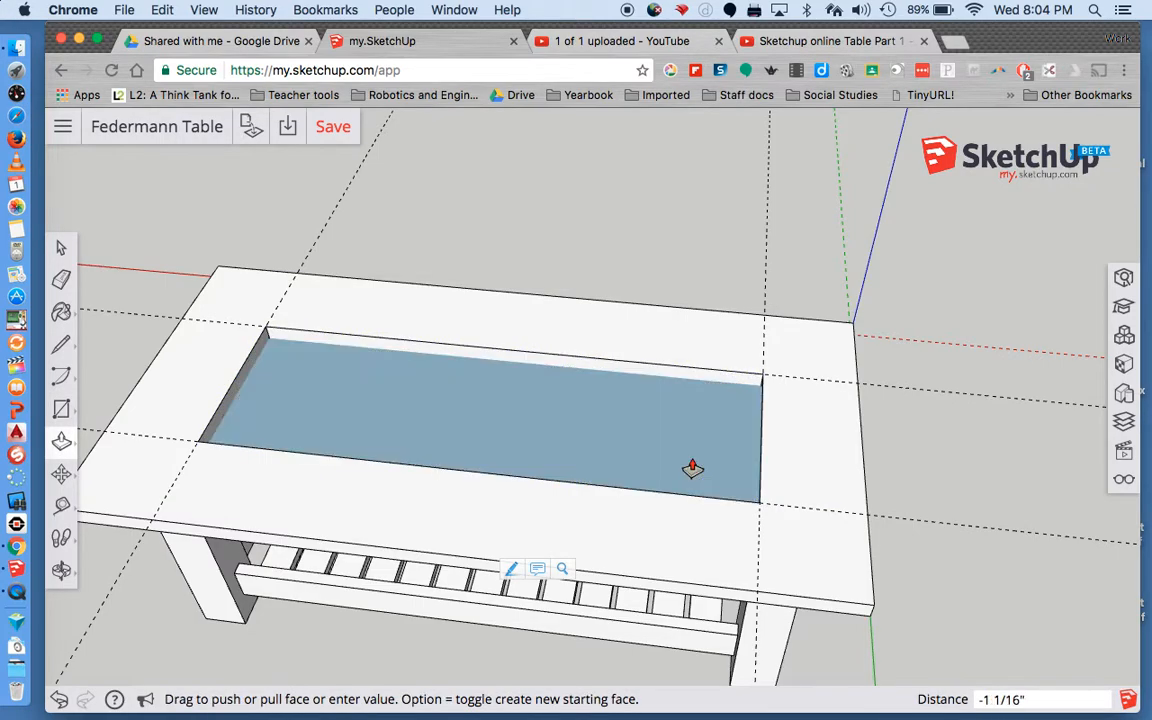
click(657, 598)
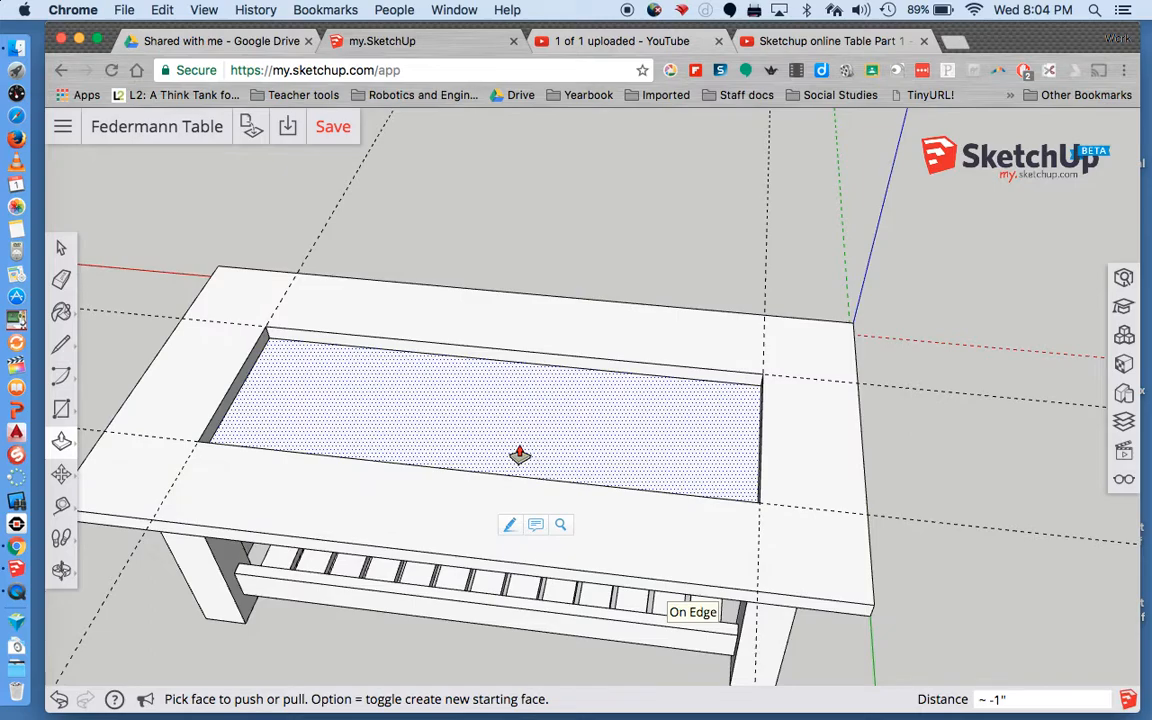
text(25mm)
key(Return)
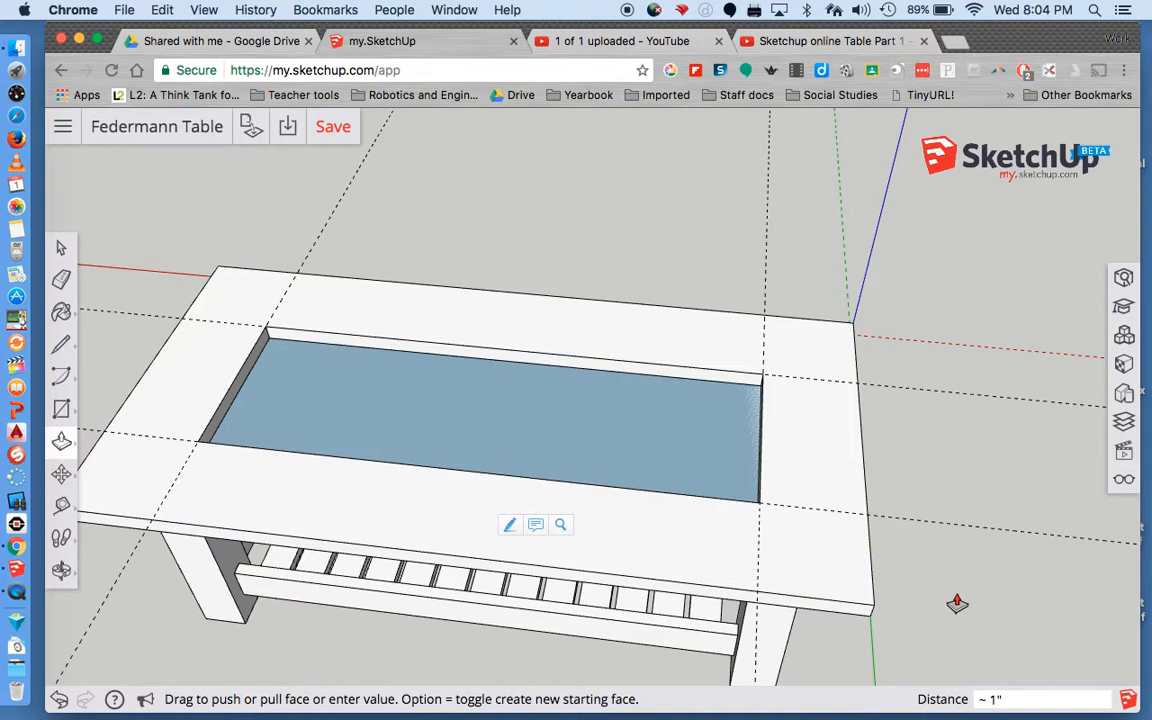
Step: Delete the recess floor and the tabletop's underside face beneath it to open the recess right through
key(o)
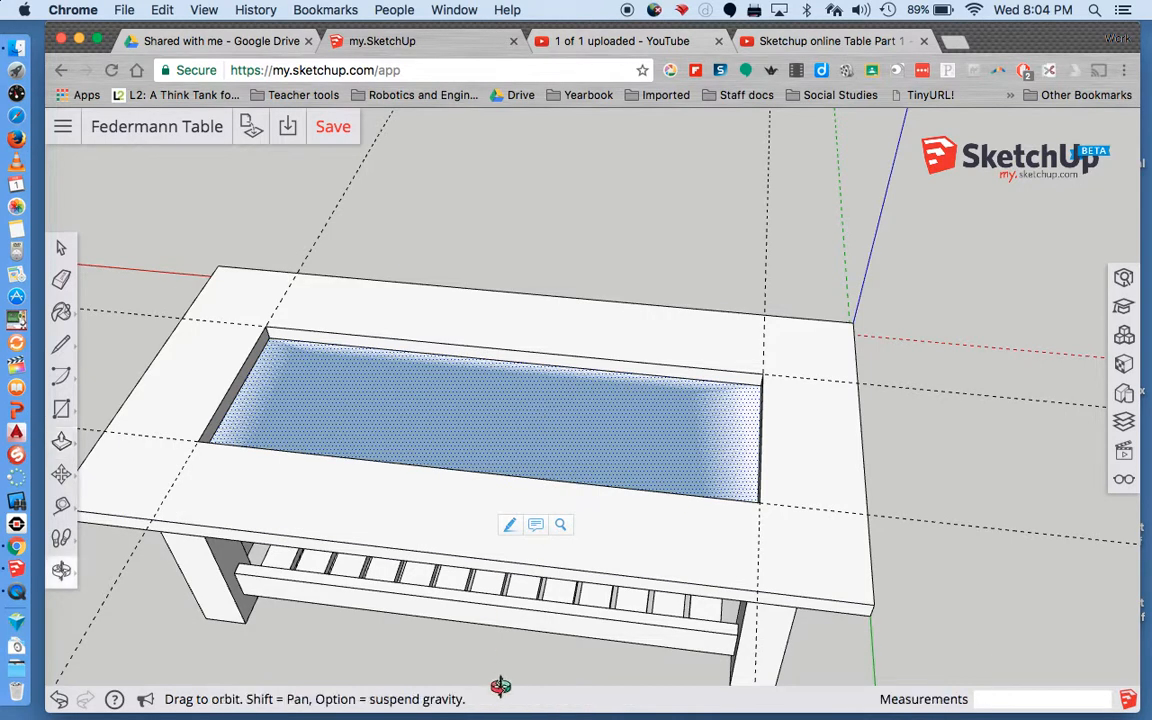
drag(497, 535, 428, 593)
key(space)
click(493, 446)
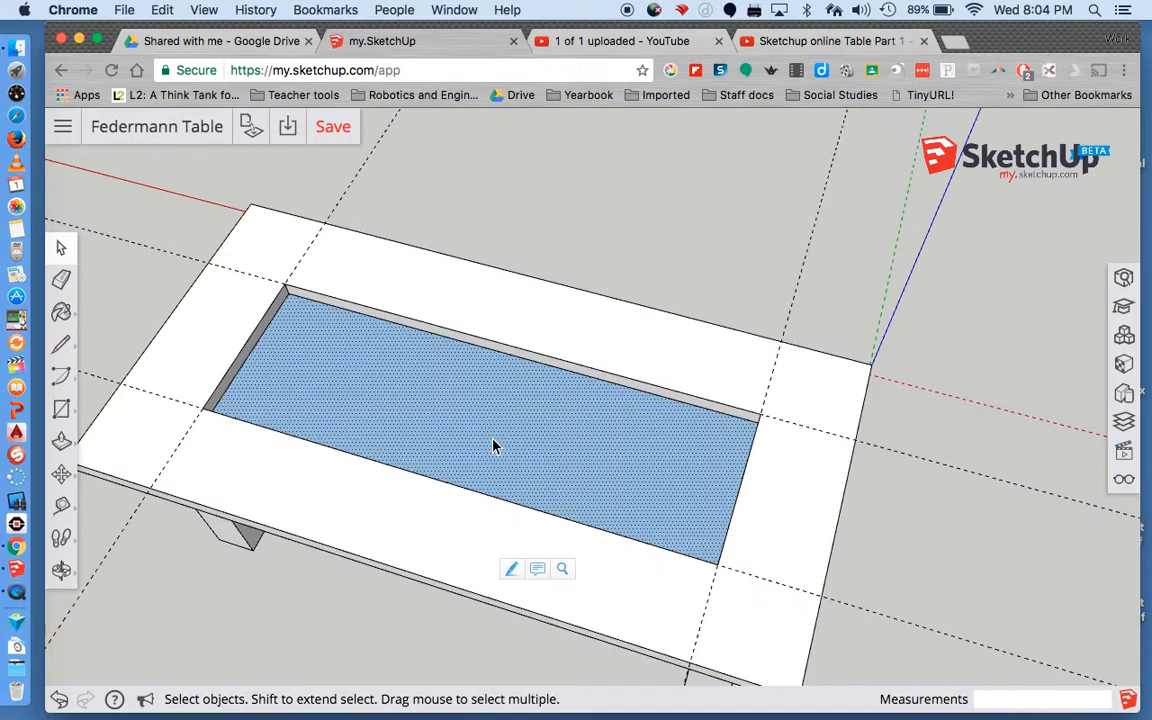
key(Delete)
click(503, 410)
key(Delete)
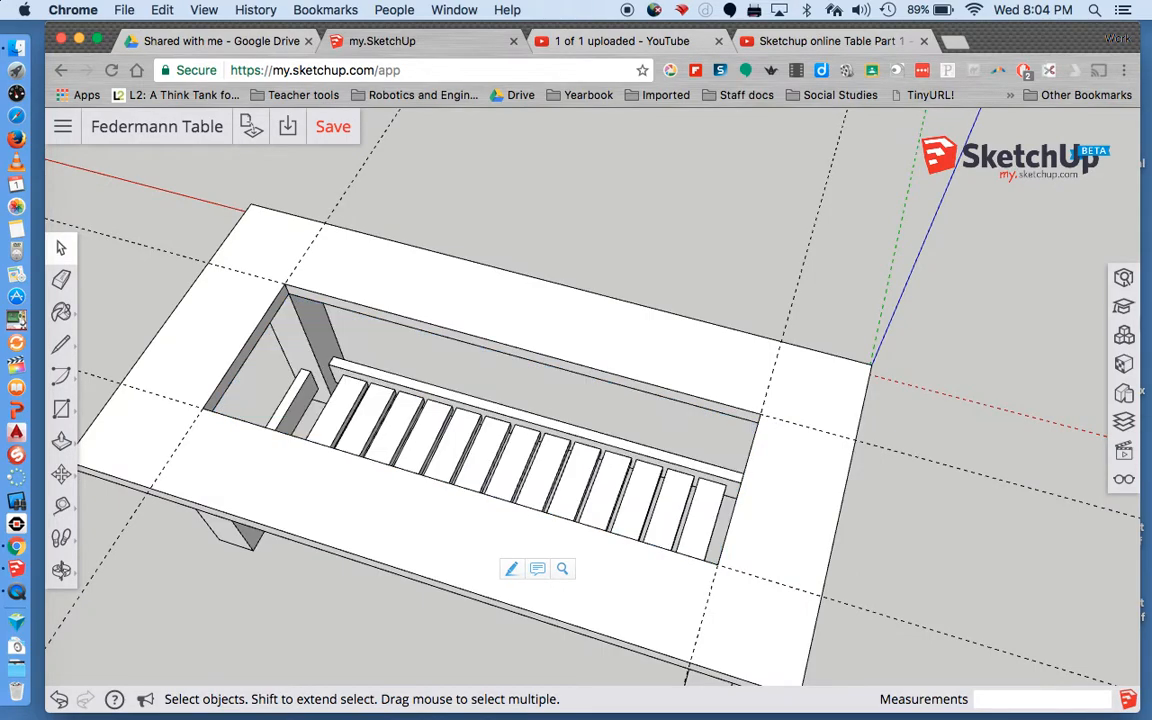
Step: Draw a rectangle about 2' 7 7/8" by 10 1/4" between opposite upper corners of the tabletop opening to cover it
key(o)
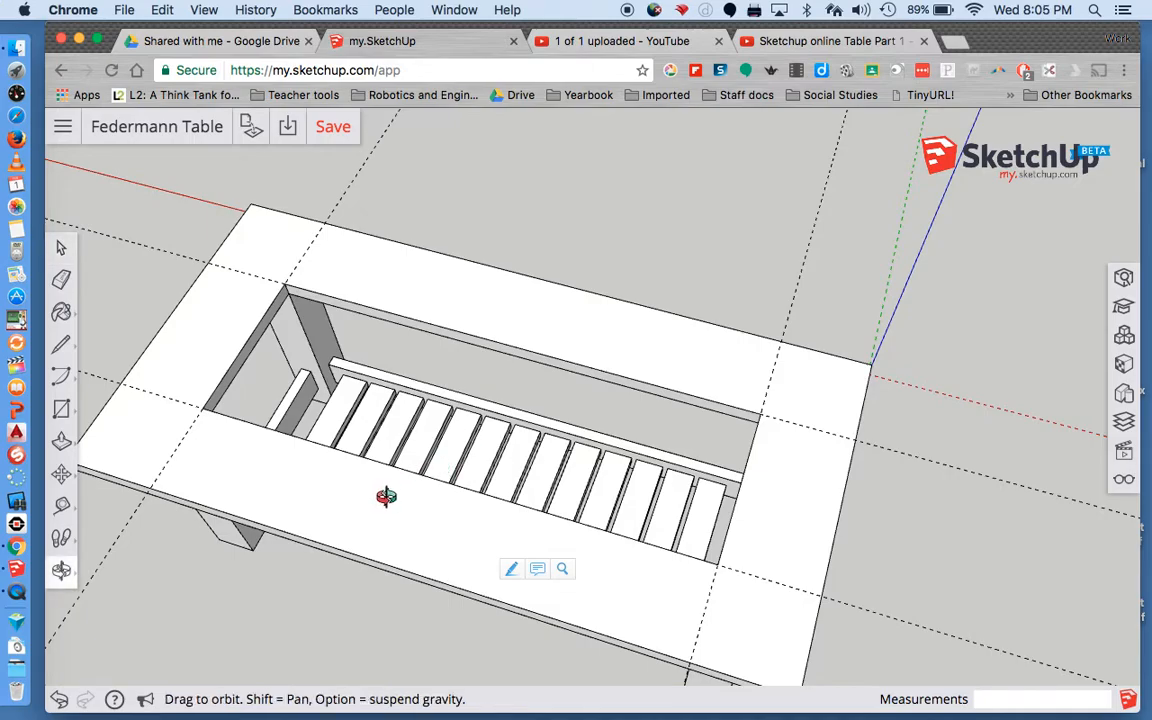
drag(386, 494, 432, 257)
drag(405, 453, 469, 443)
key(r)
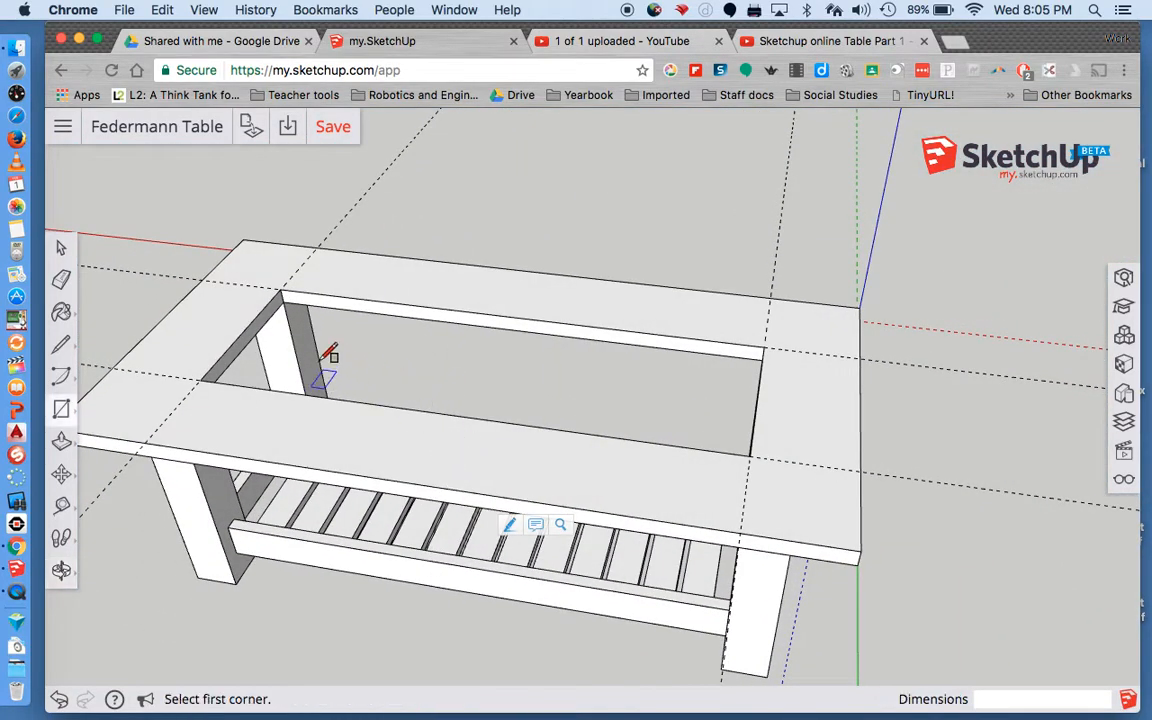
click(280, 289)
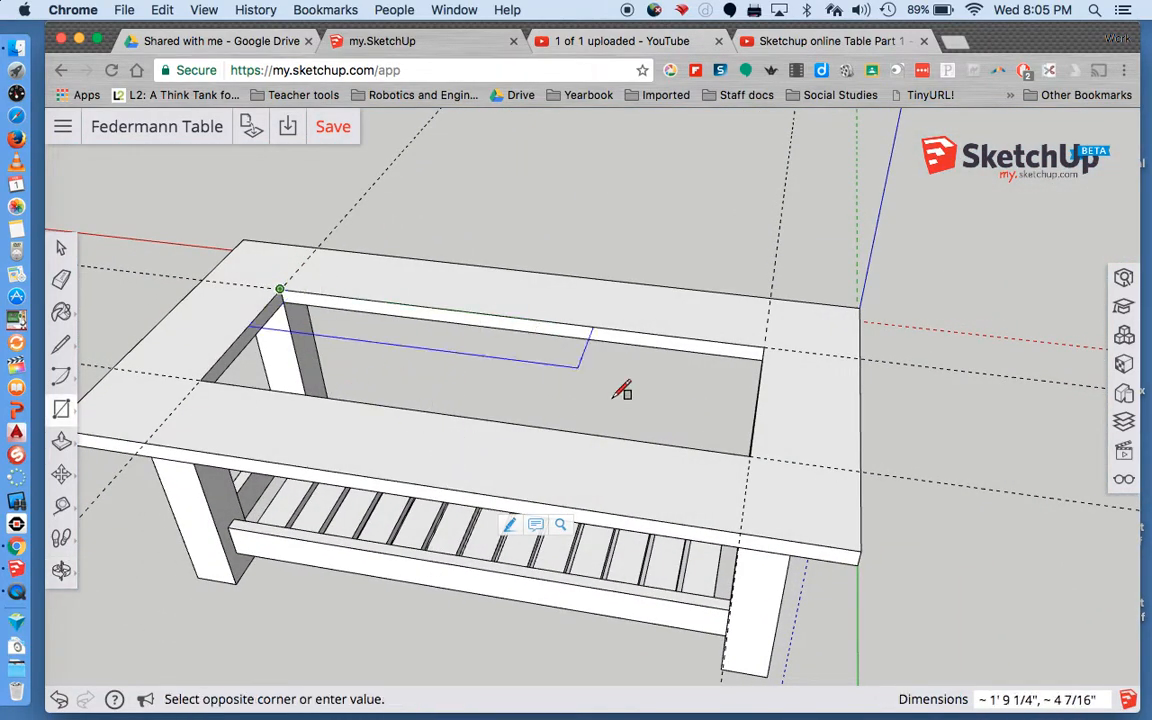
click(751, 456)
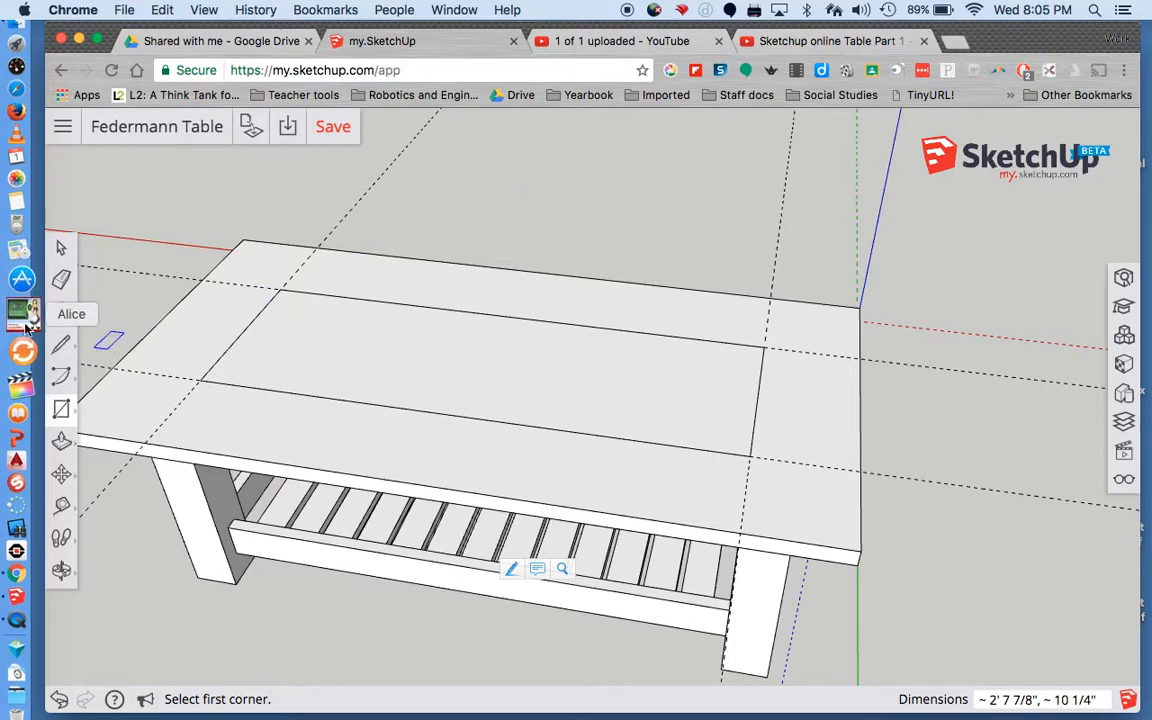
Step: Paint the tabletop's inner rectangle with the translucent light-blue diagonal-grid material from the Glass and Mirrors collection
click(61, 312)
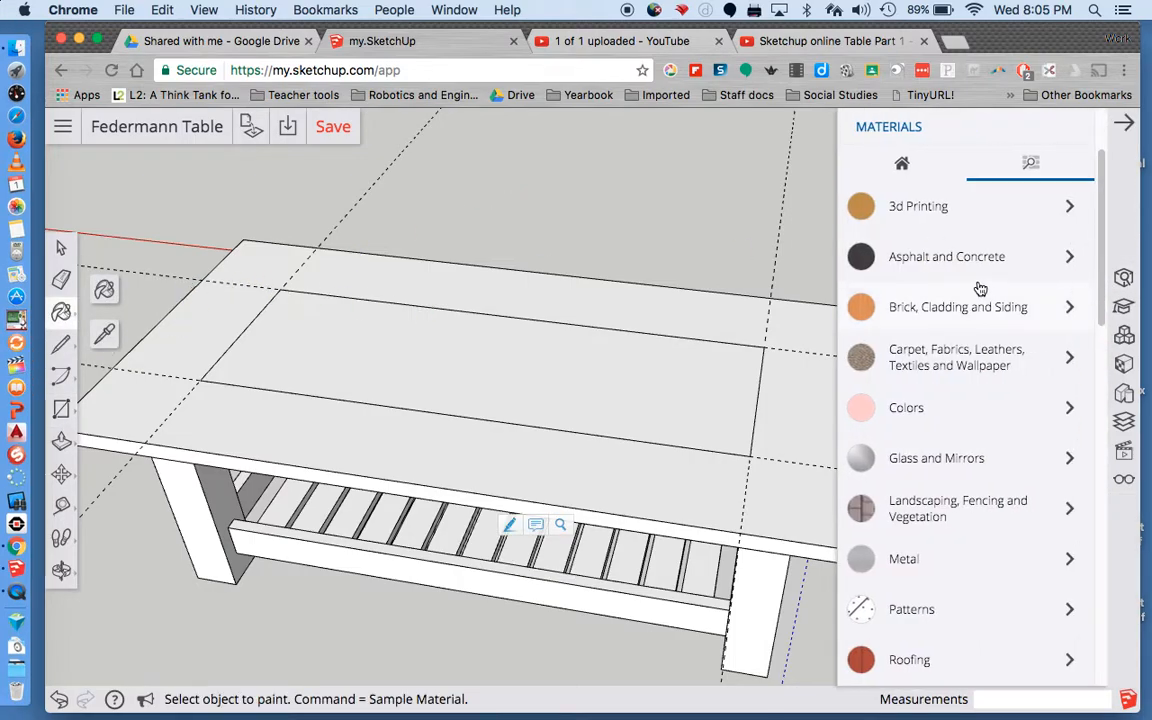
scroll(1005, 553, down, 5)
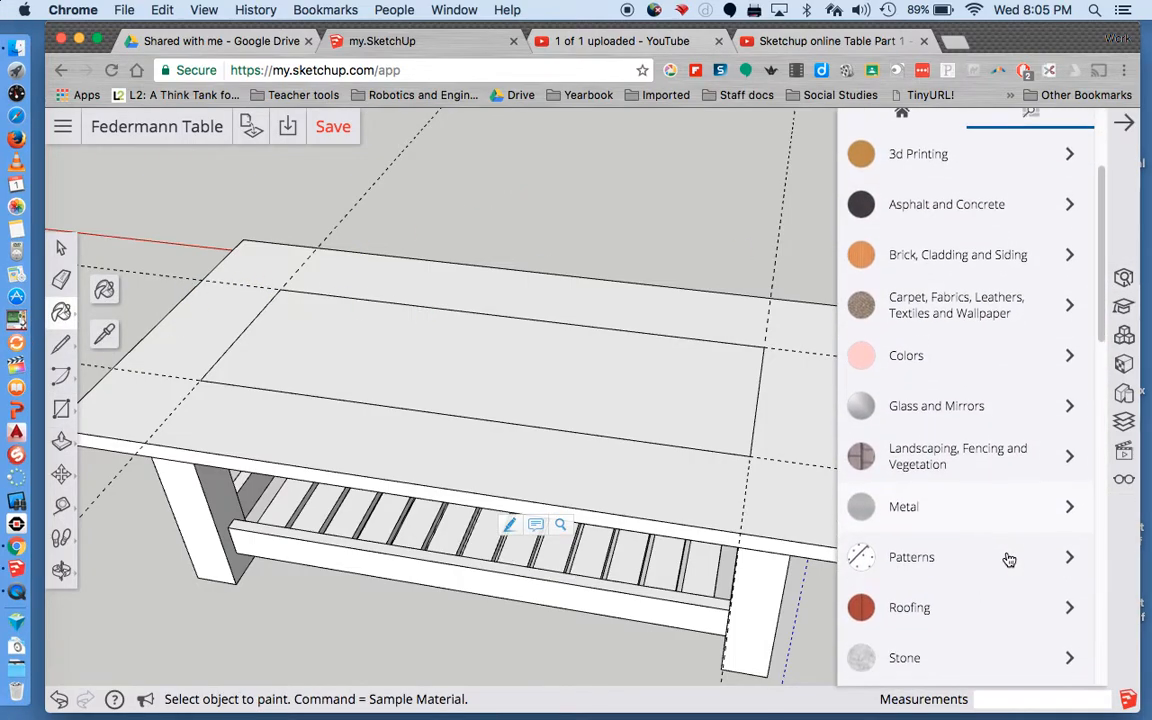
scroll(1010, 560, down, 5)
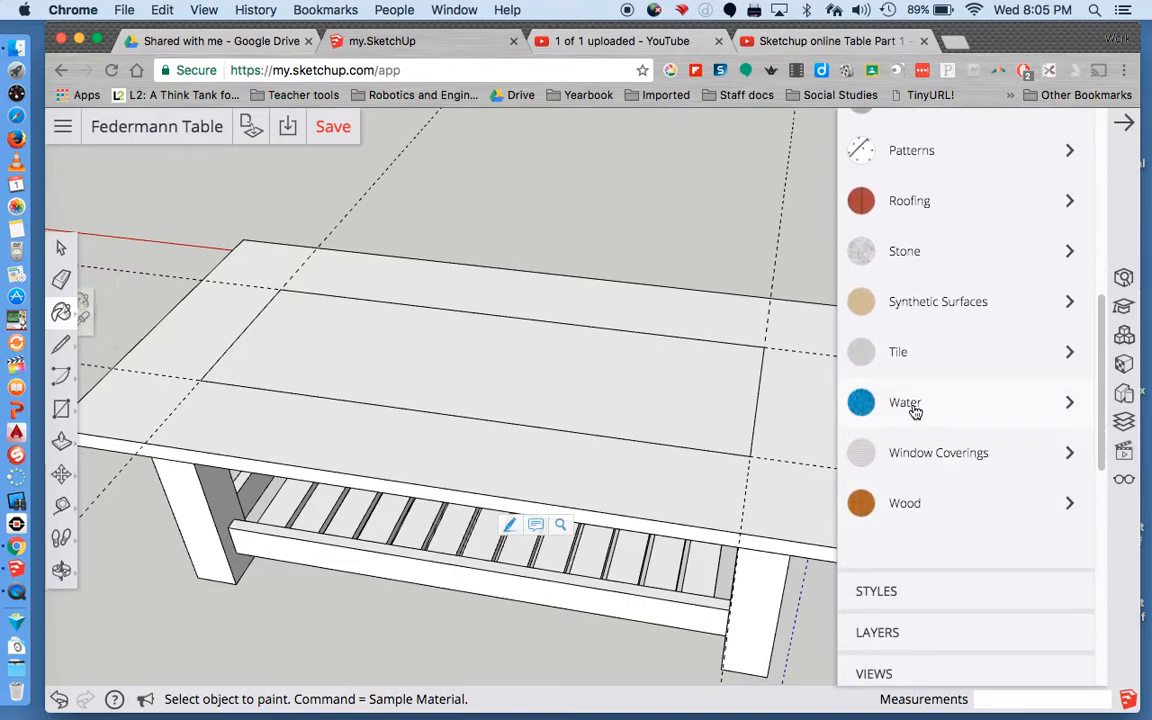
click(912, 403)
scroll(977, 466, up, 7)
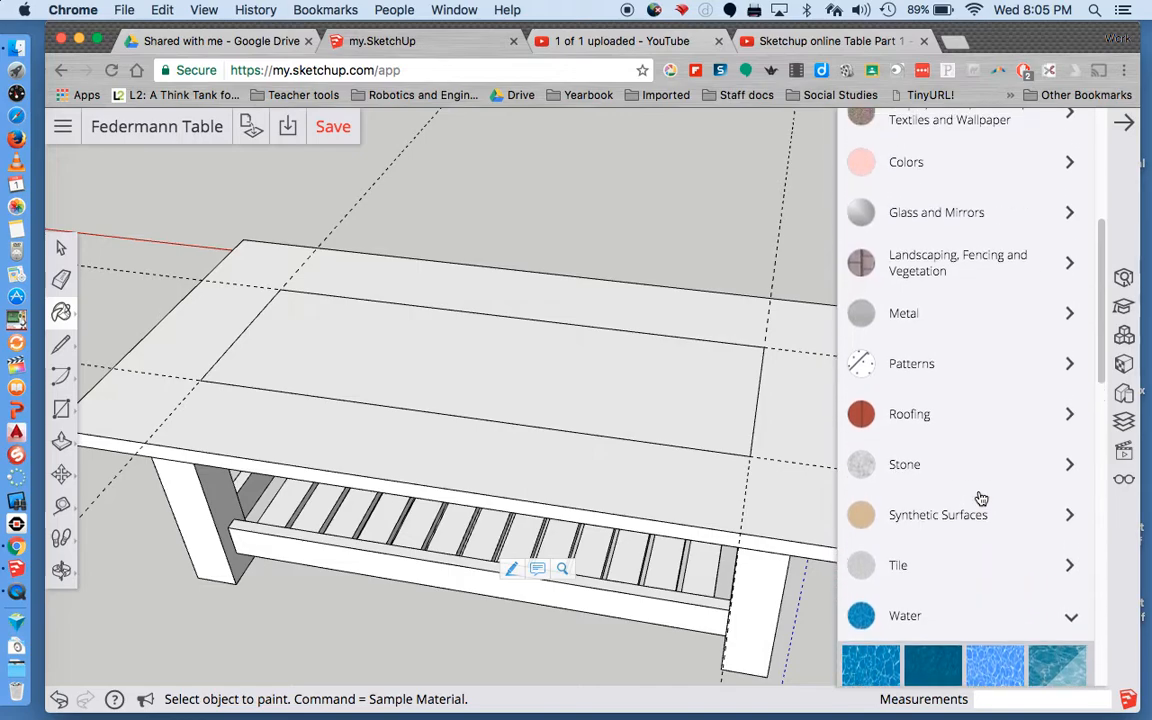
click(942, 322)
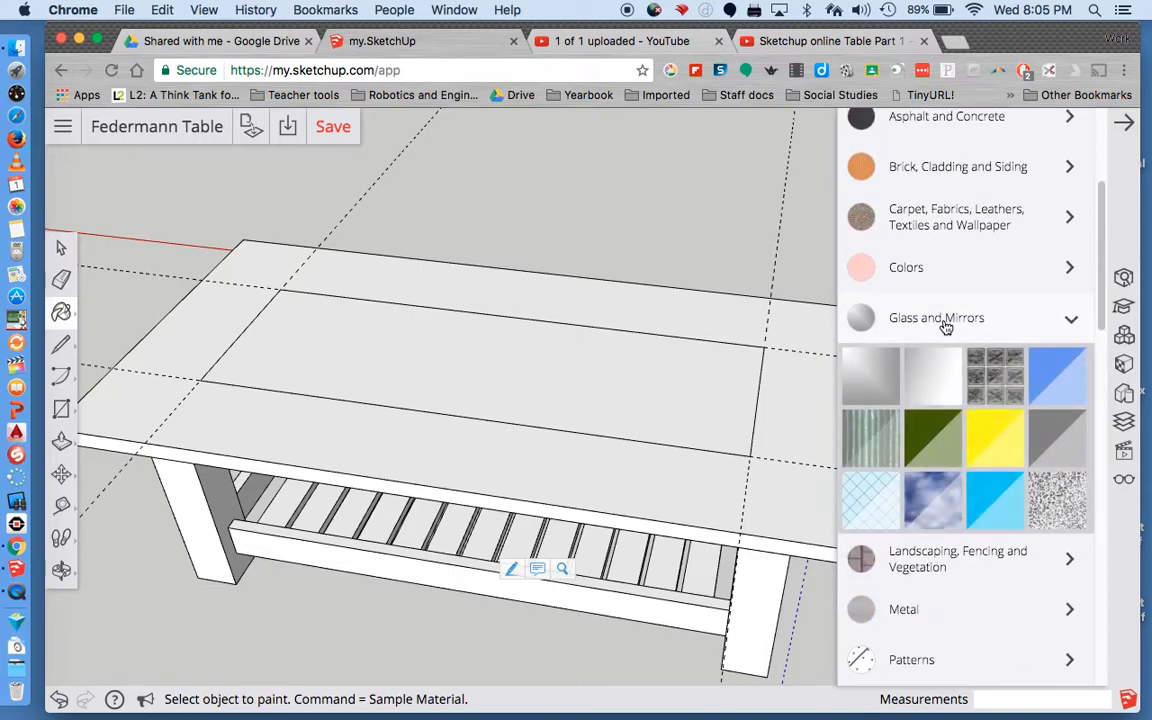
click(877, 519)
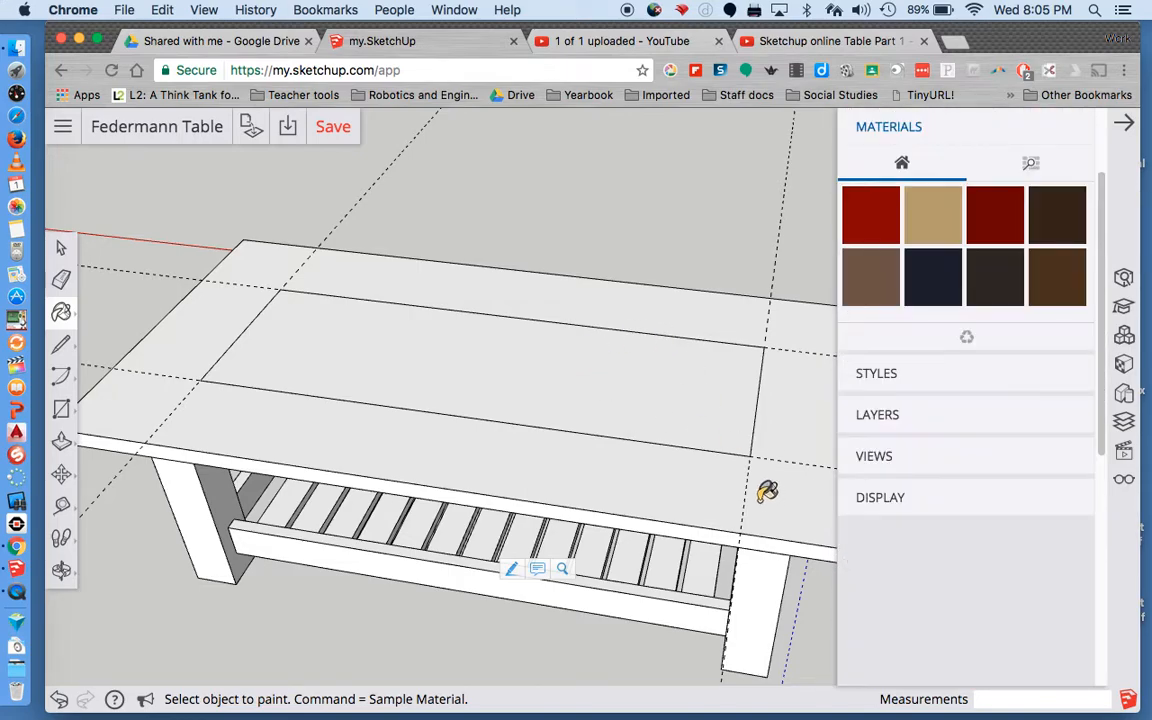
click(620, 376)
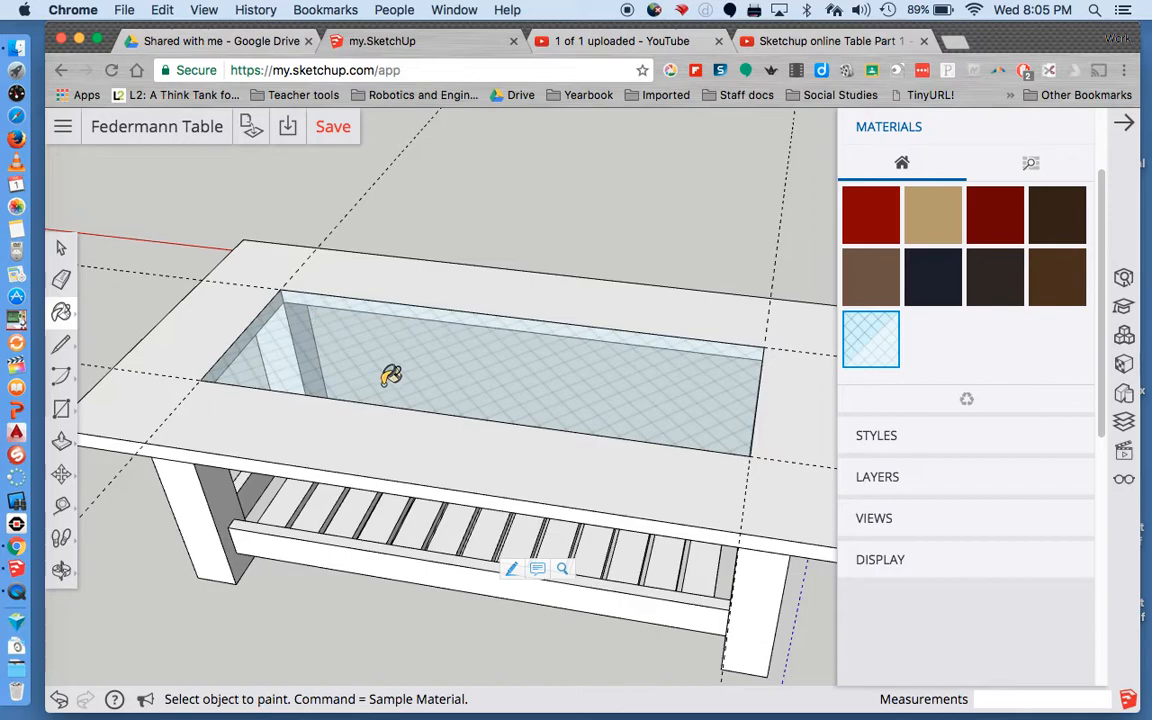
Step: Erase the four dashed construction guides around the glass panel and save the model
key(e)
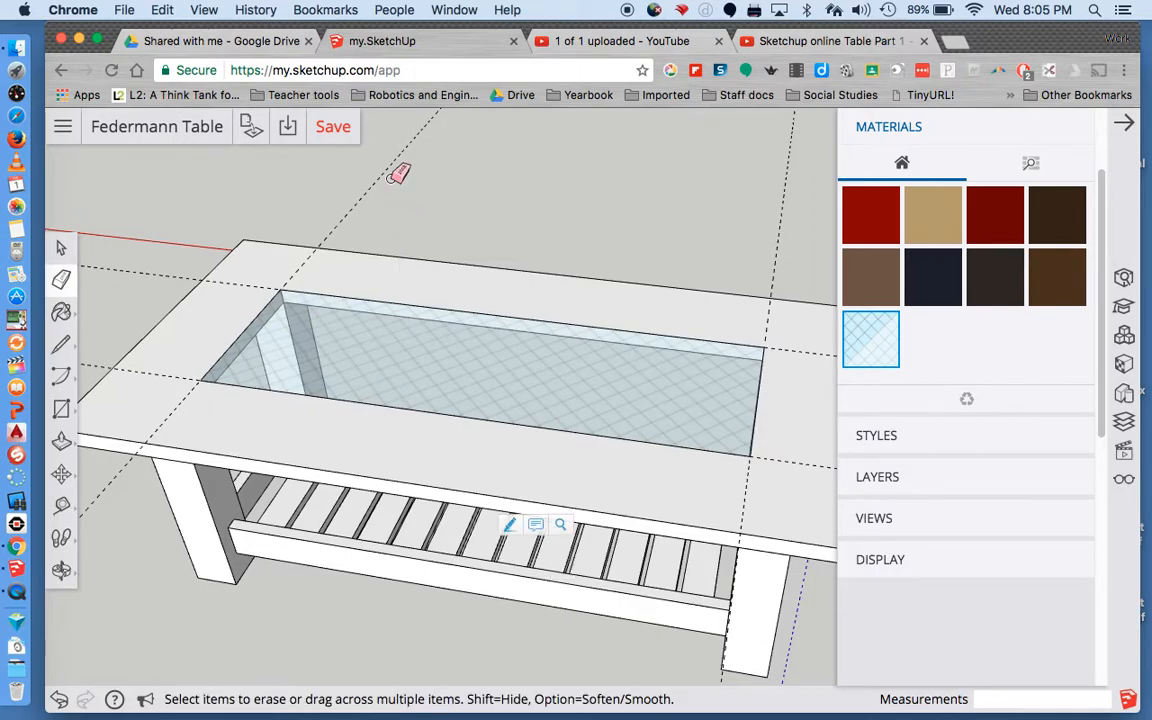
mouse_move(393, 172)
mouse_down()
mouse_move(165, 252)
mouse_move(145, 291)
mouse_up()
click(95, 364)
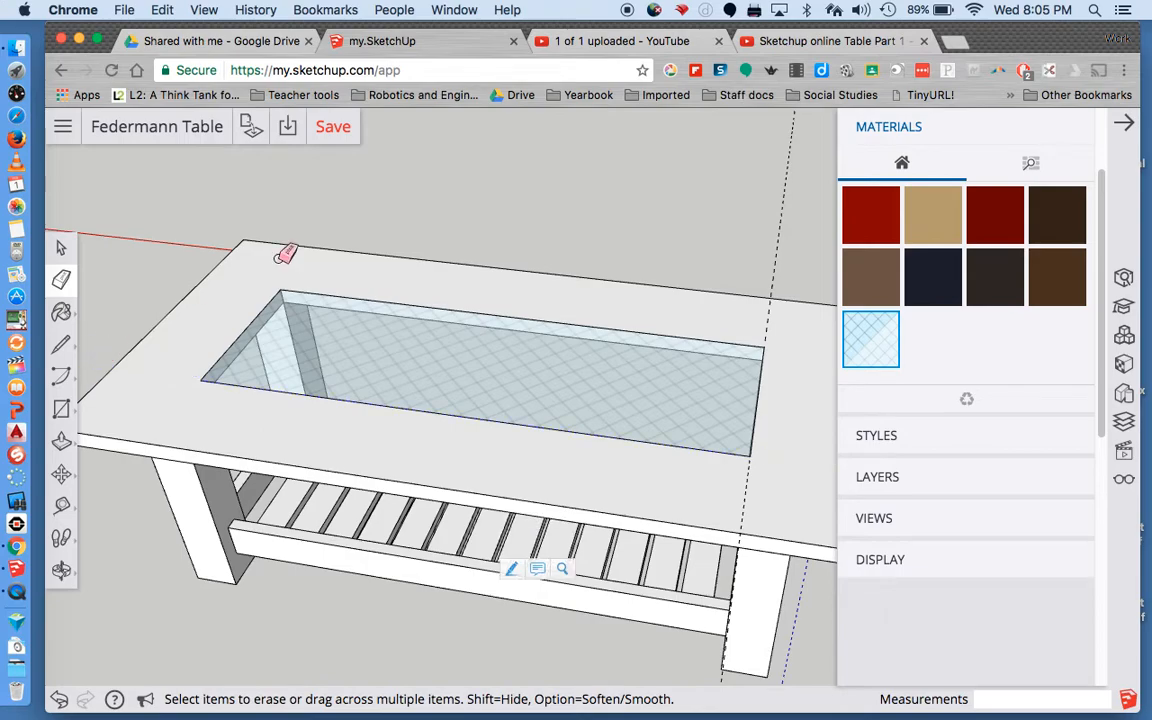
click(776, 238)
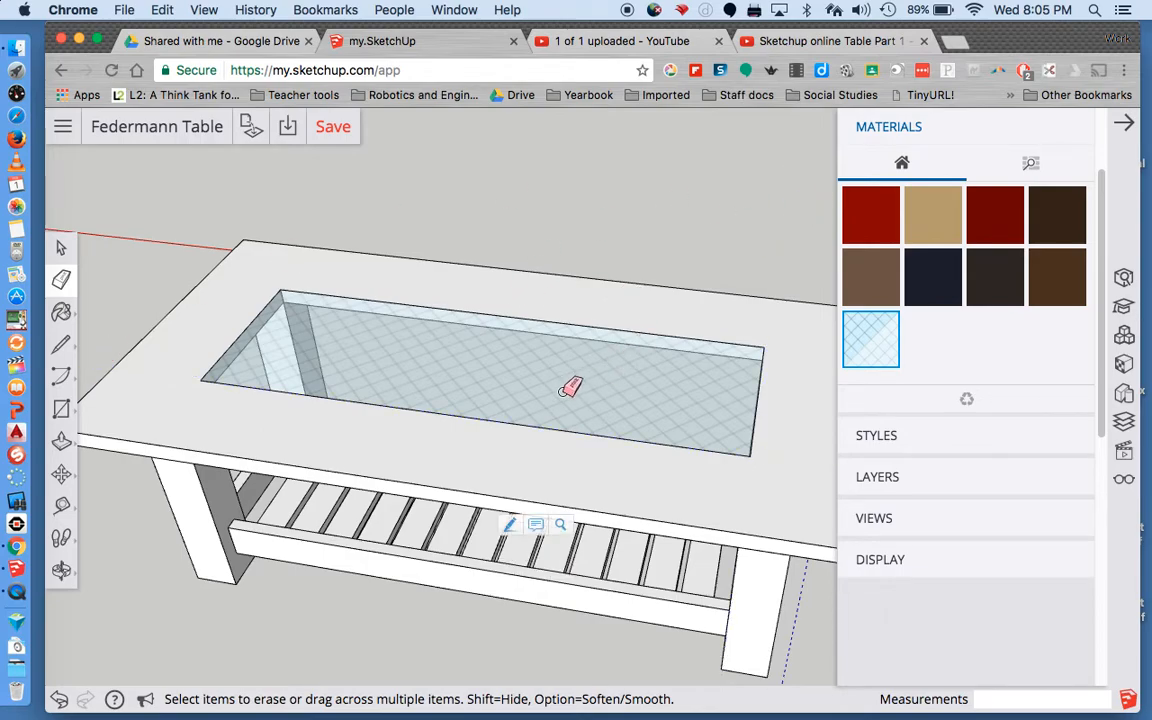
click(338, 130)
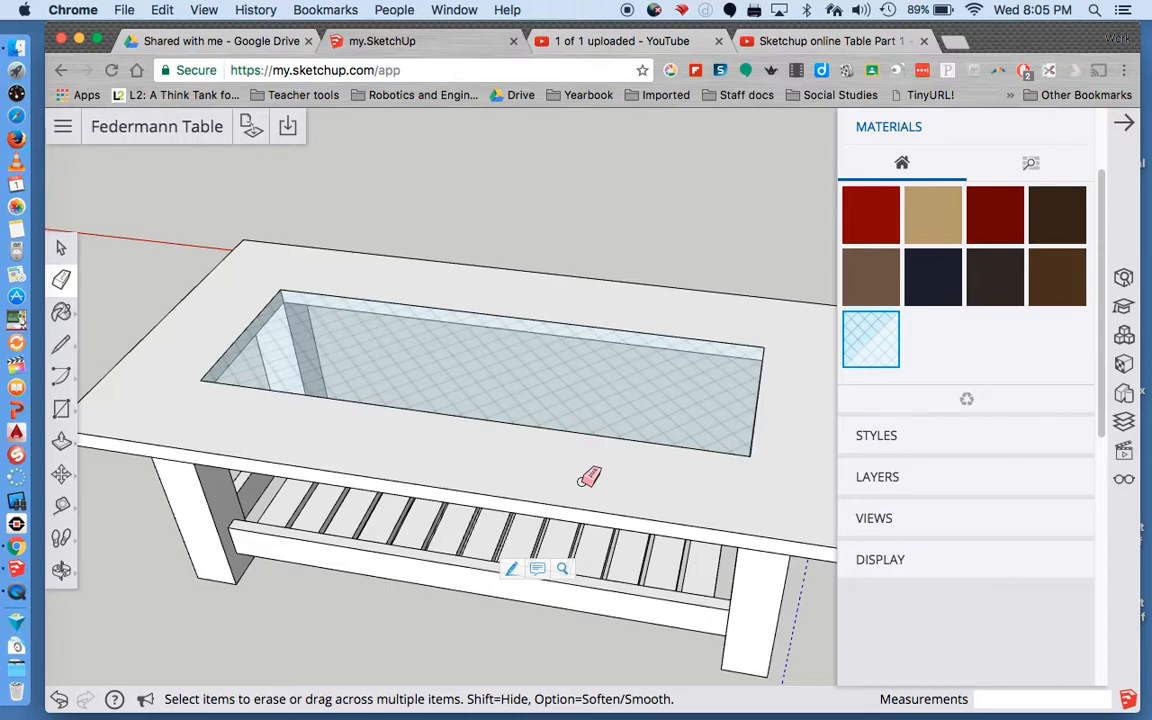
Step: Select the whole table, leaving the glass panel out of the selection
key(super+a)
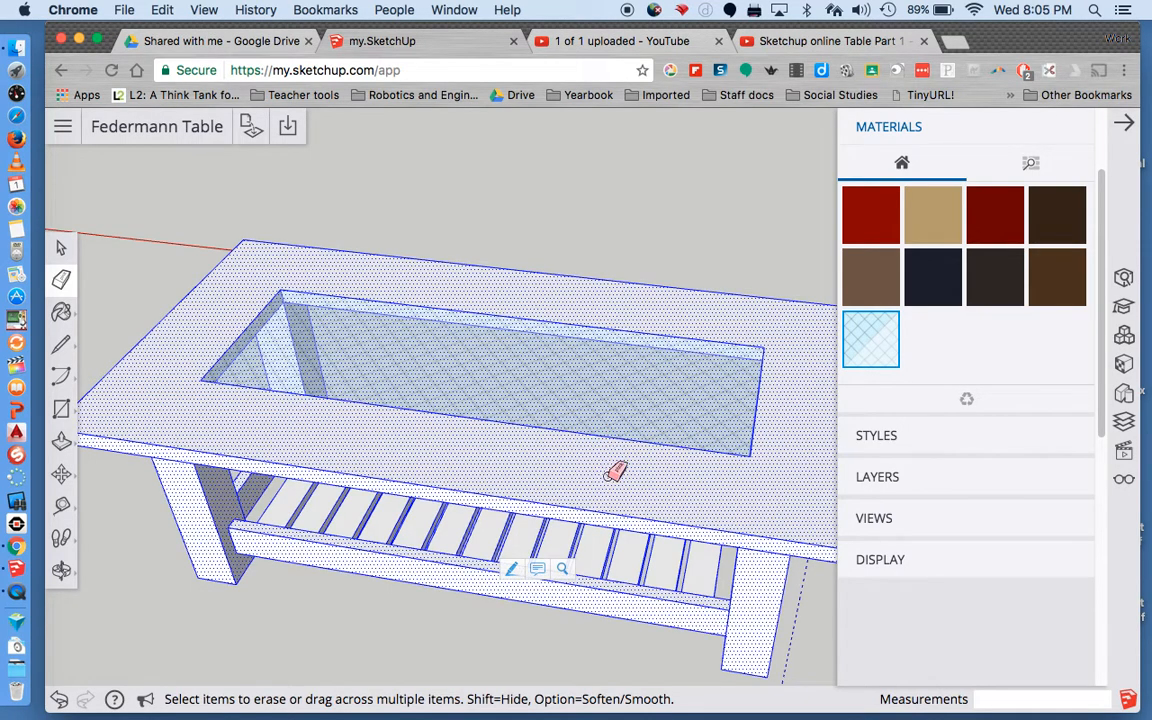
key(space)
click(631, 400)
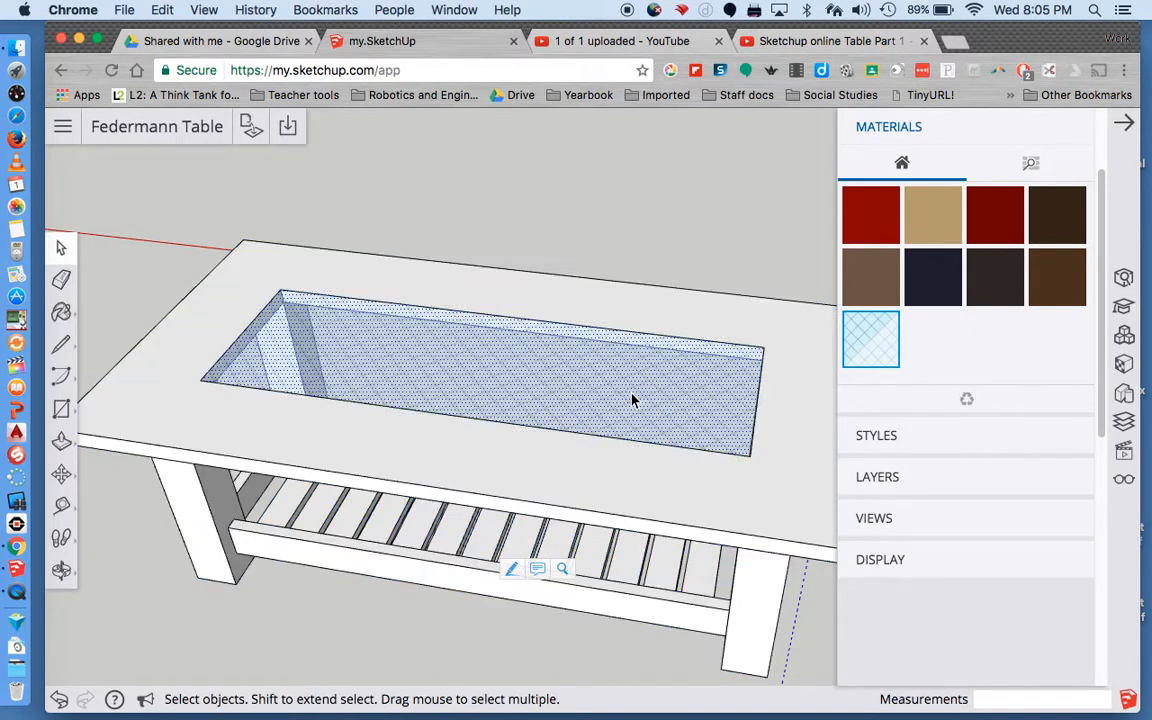
triple_click(472, 403)
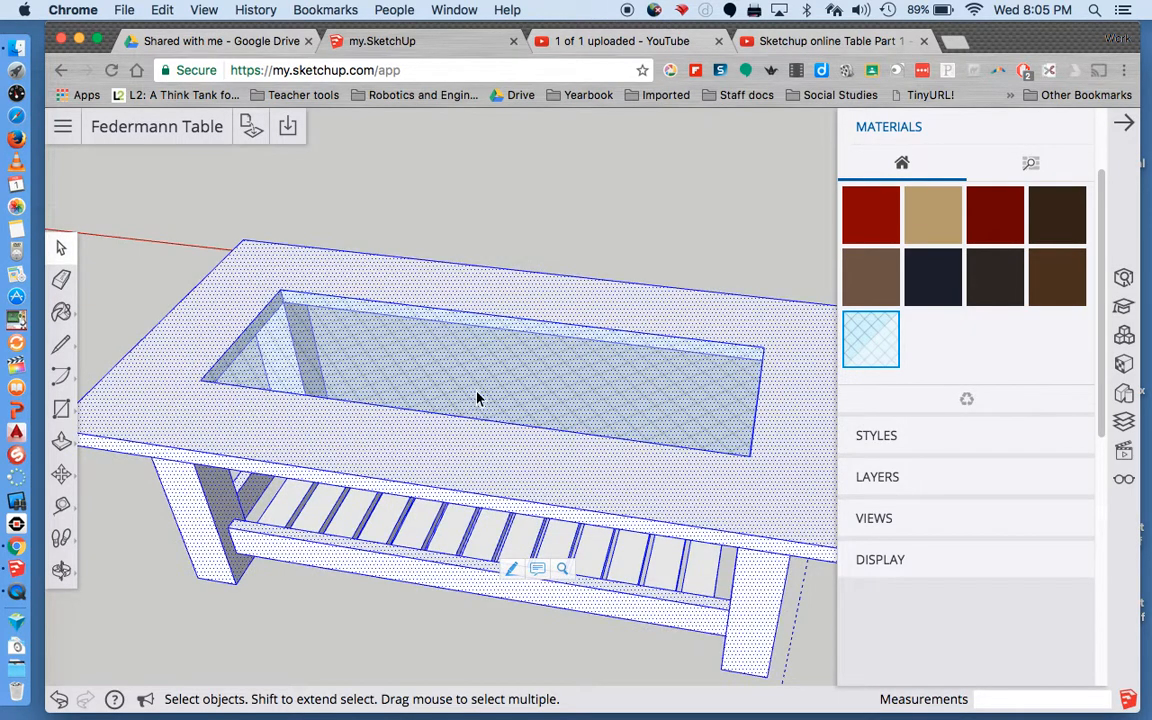
shift+click(491, 390)
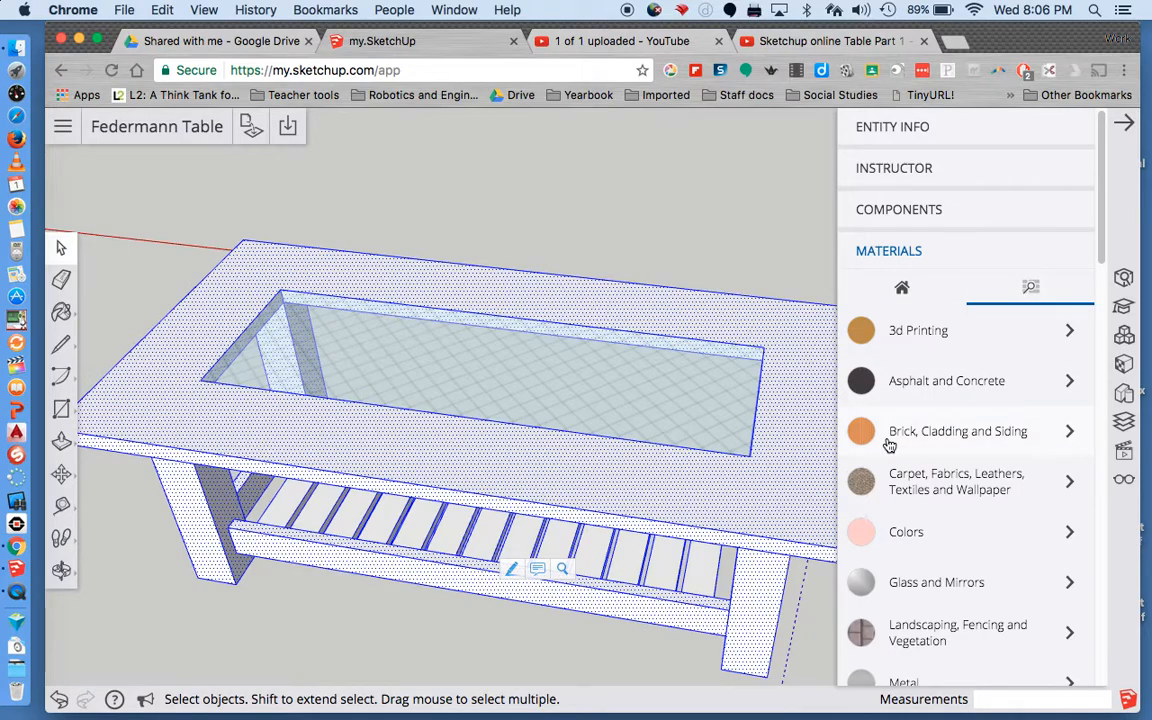
Step: Choose the orange-brown wood grain material from the Wood collection for the selected table parts, and keep waiting for the unresponsive page
scroll(887, 442, down, 4)
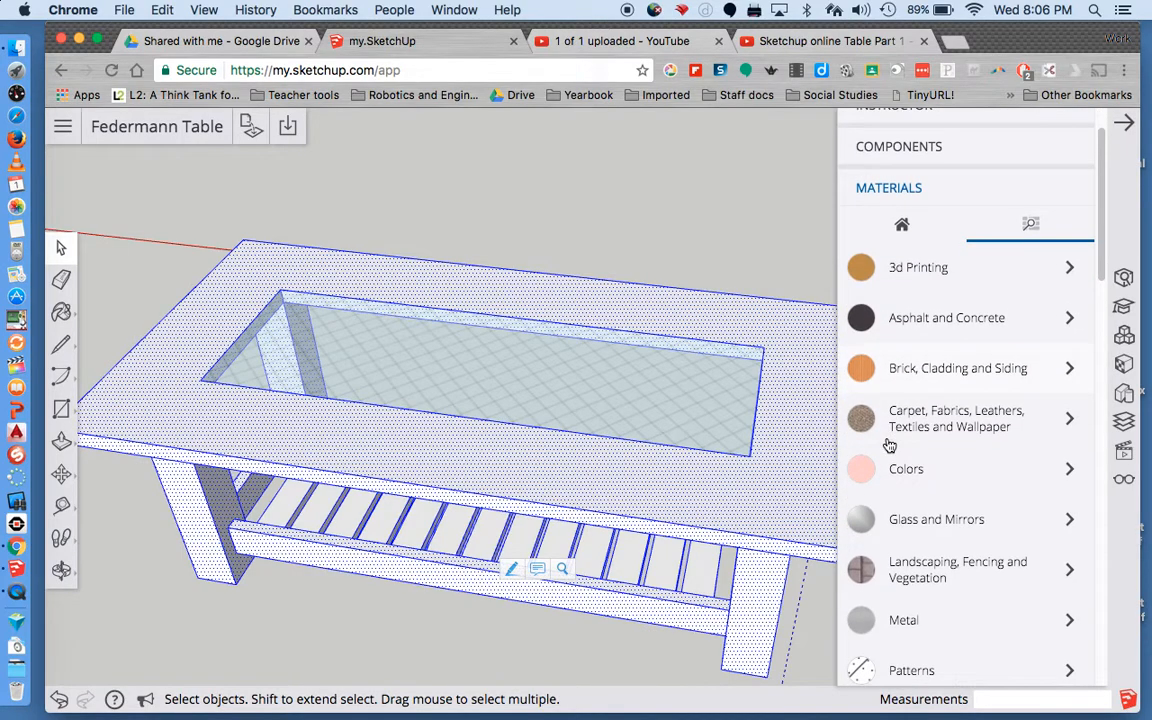
scroll(887, 442, down, 6)
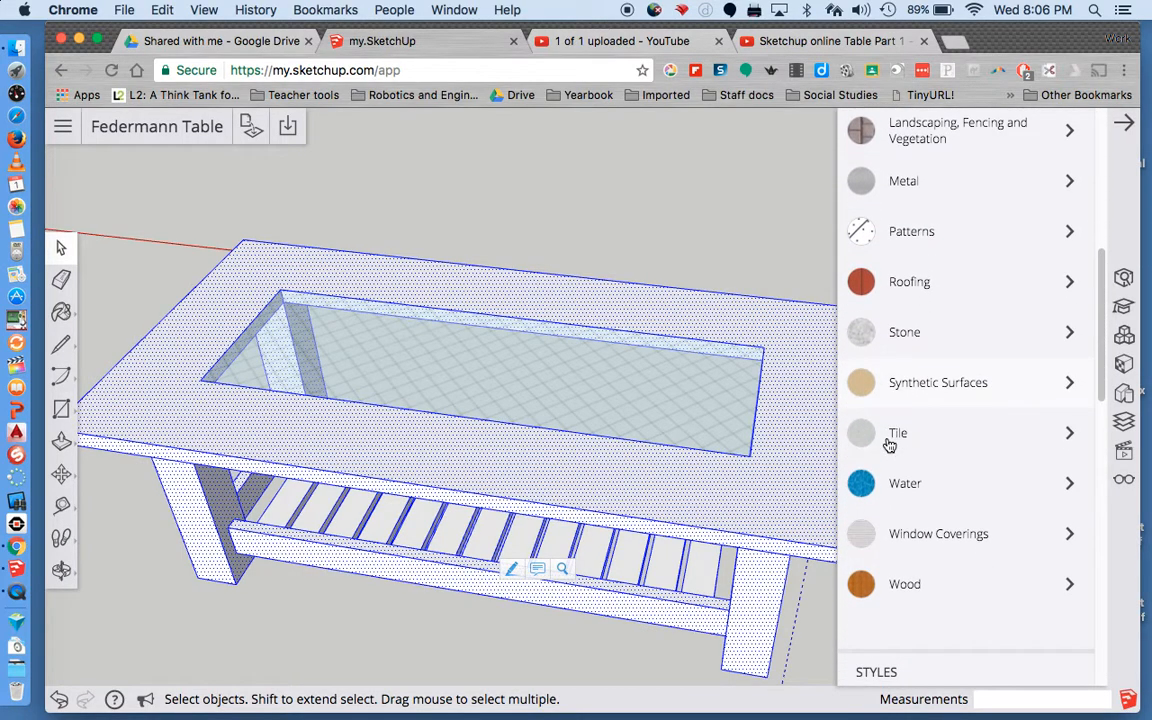
click(889, 533)
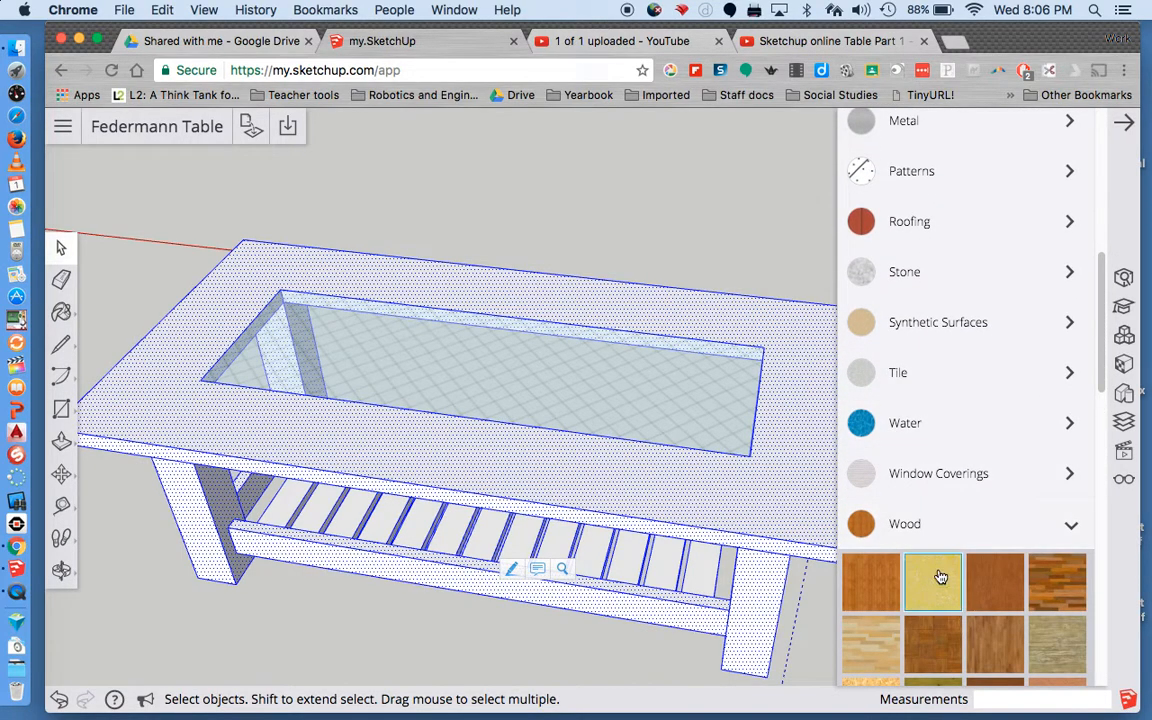
scroll(1039, 545, down, 5)
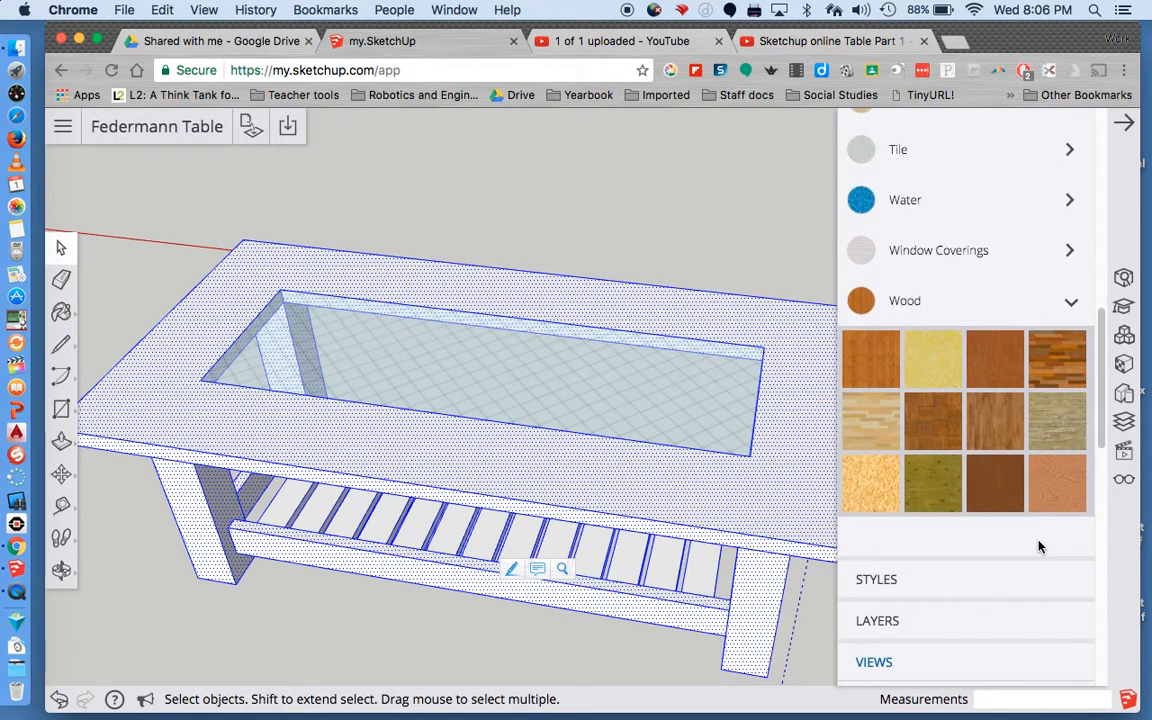
click(876, 359)
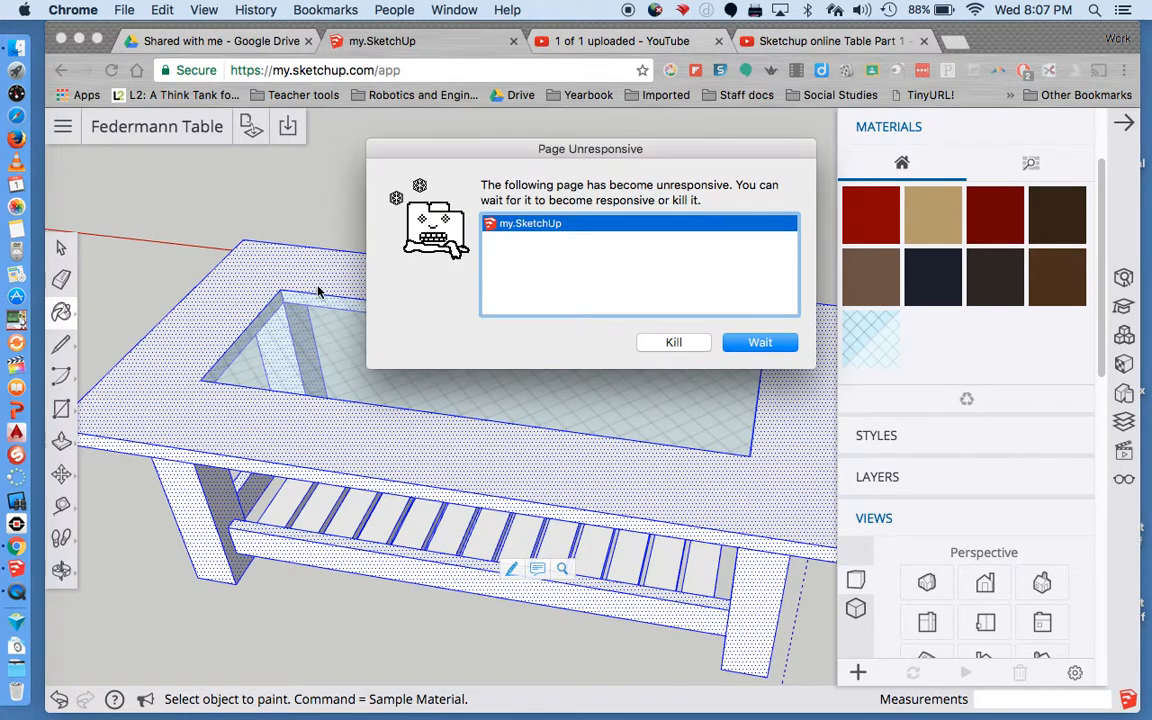
click(760, 343)
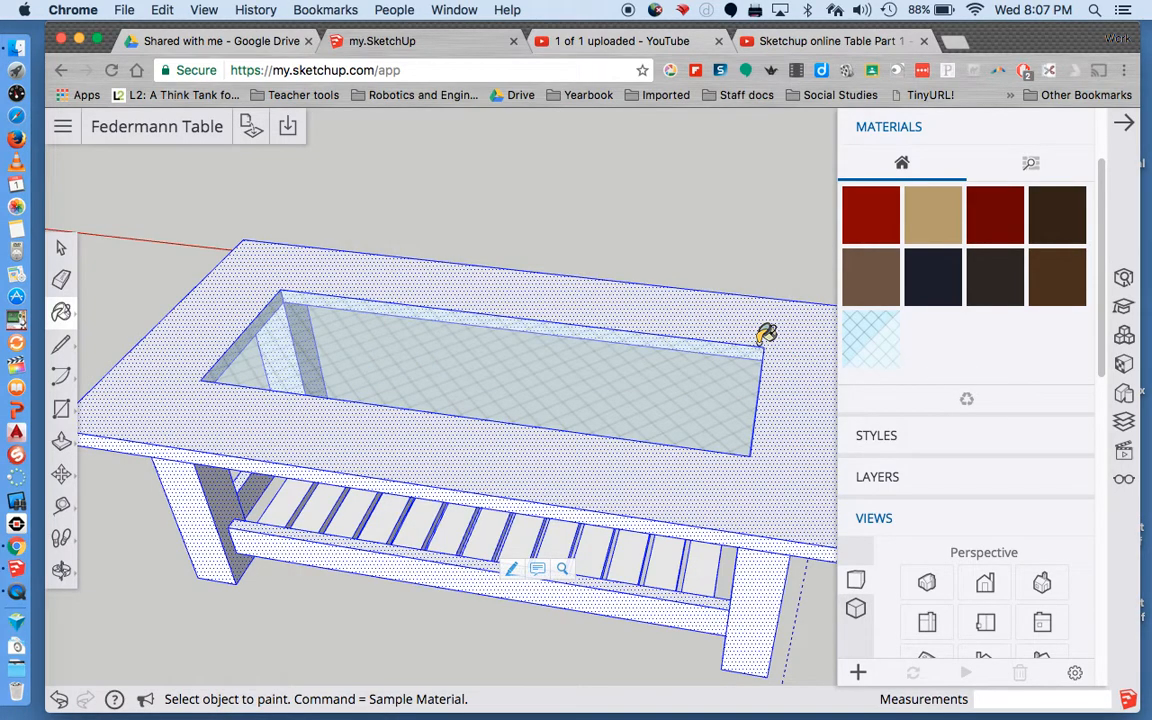